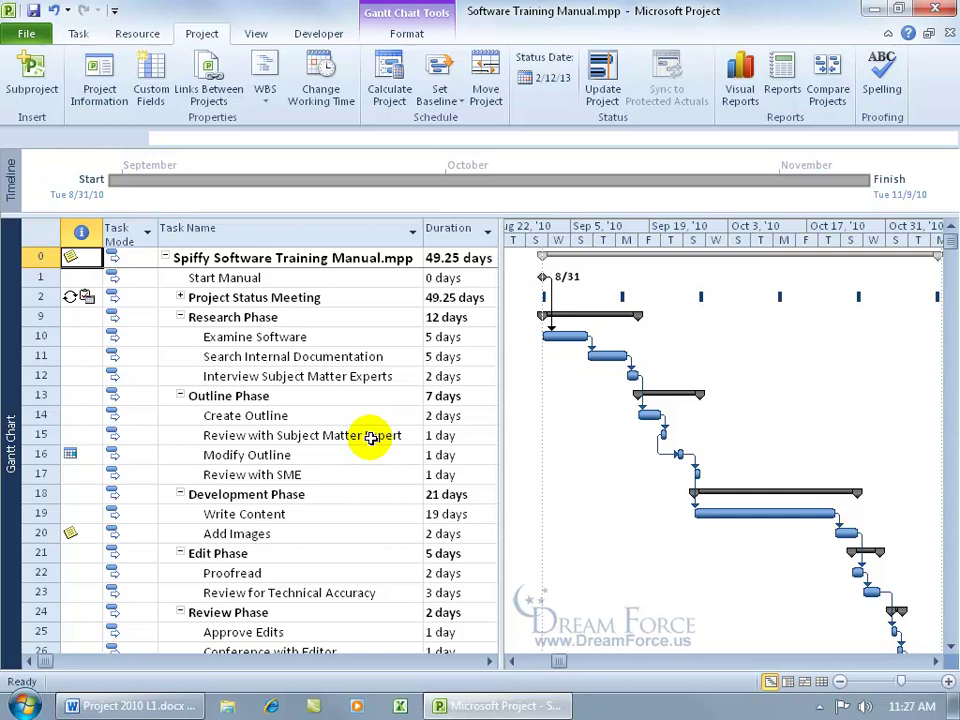
Switch from the task view to the Resource Sheet view.
left_click(375, 454)
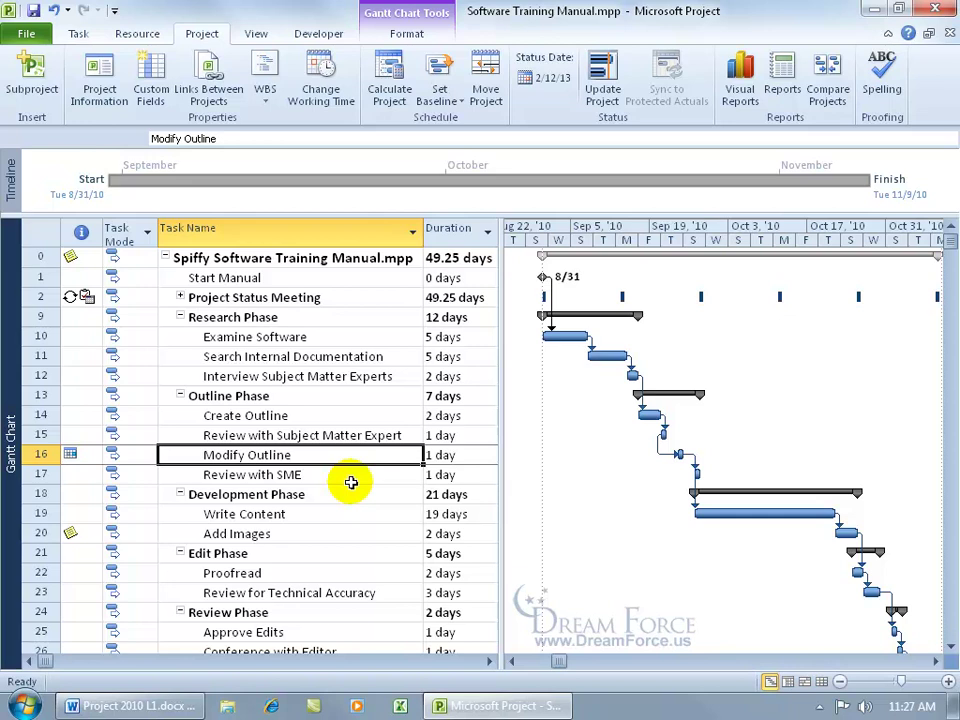
right_click(10, 427)
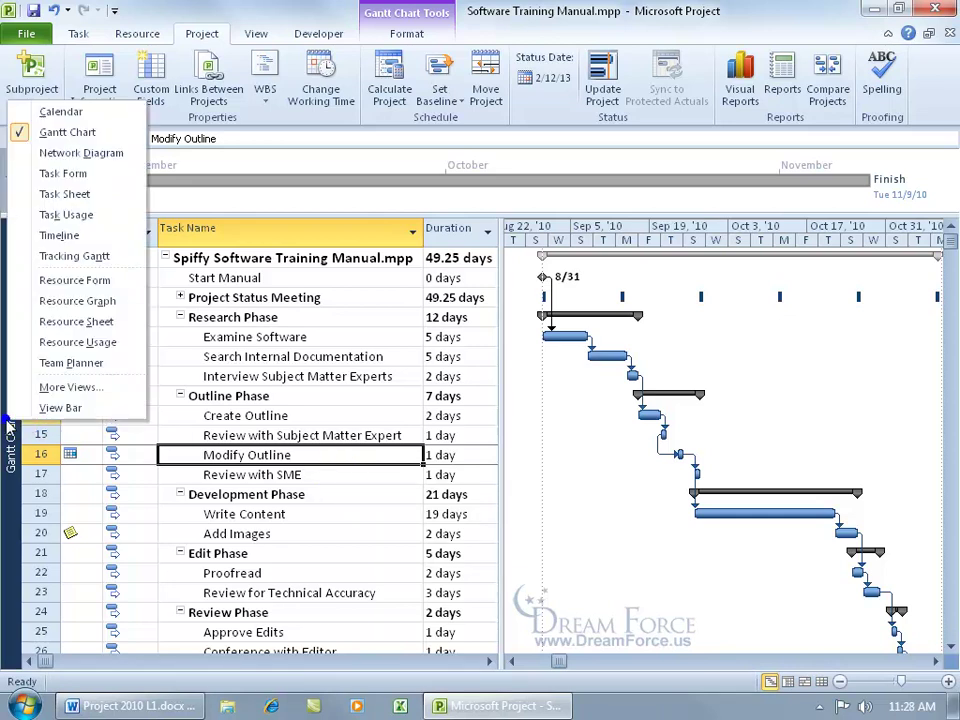
left_click(70, 324)
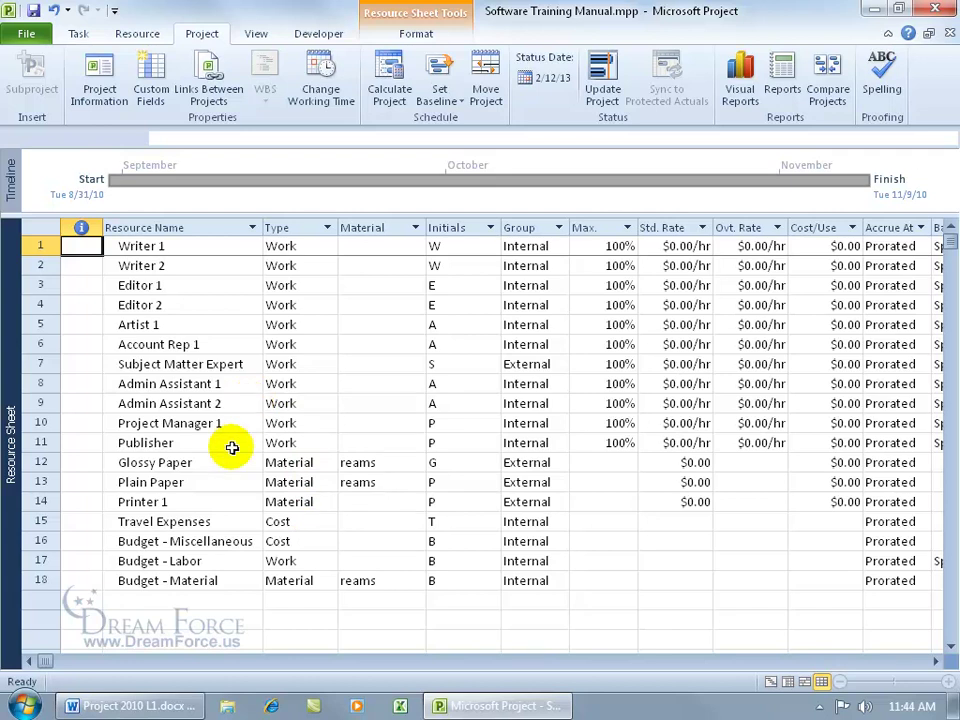
Add a new resource named 'Another Resource' in row 19.
left_click(242, 600)
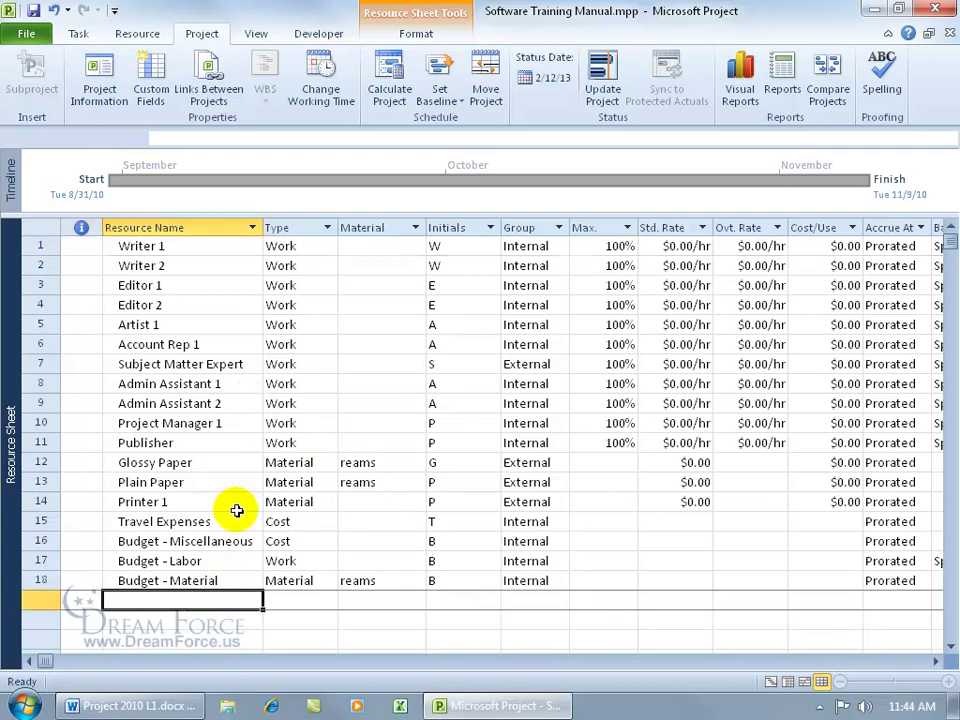
type("Another Resource")
key("Tab")
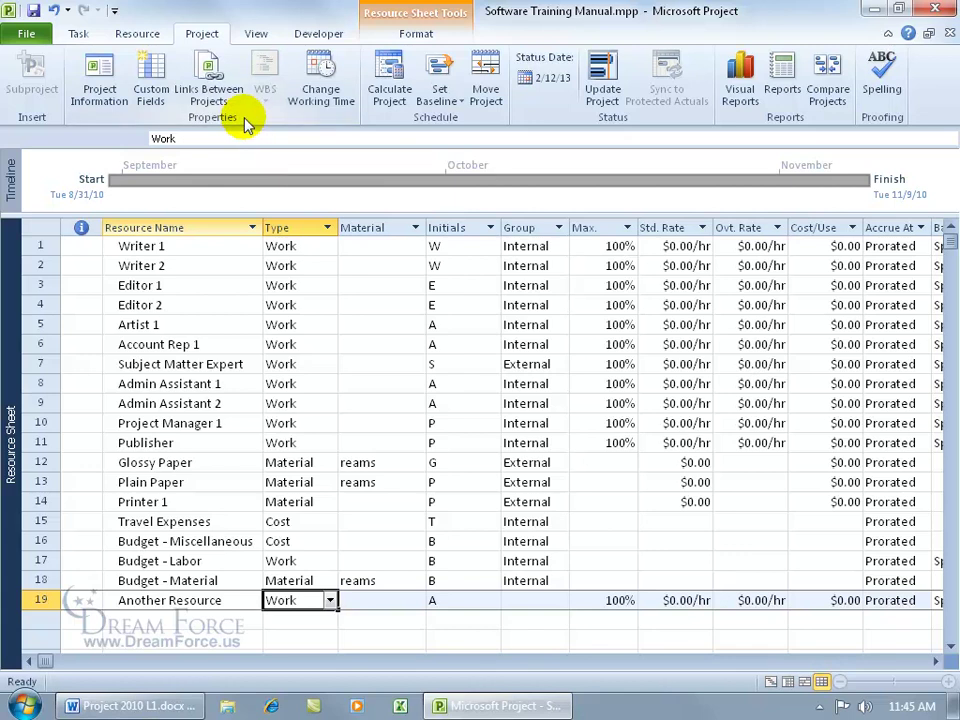
left_click(320, 107)
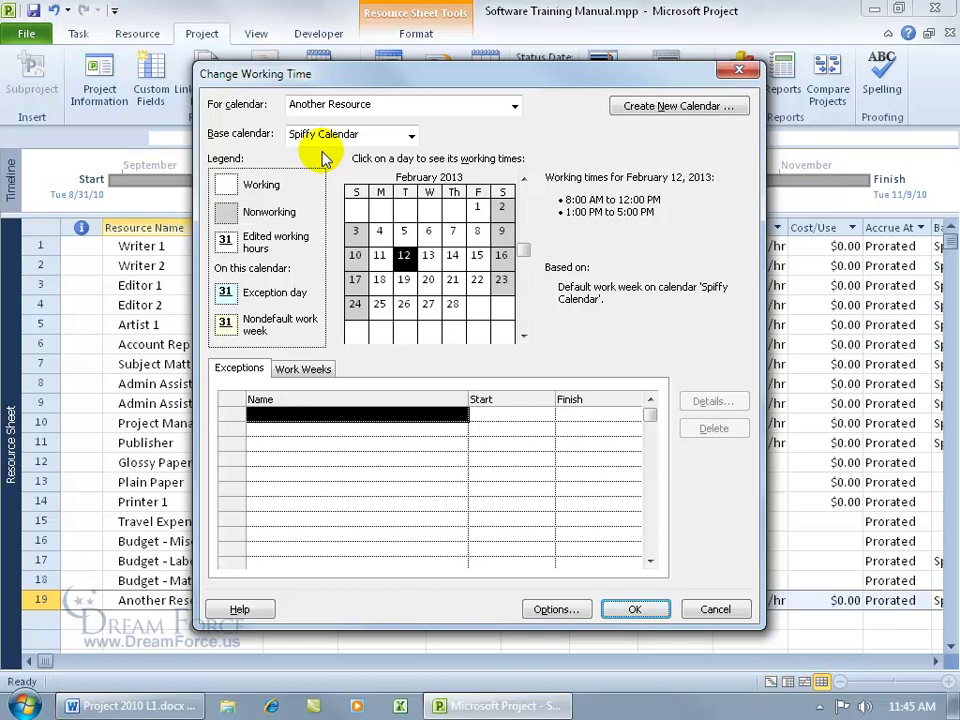
left_click(356, 231)
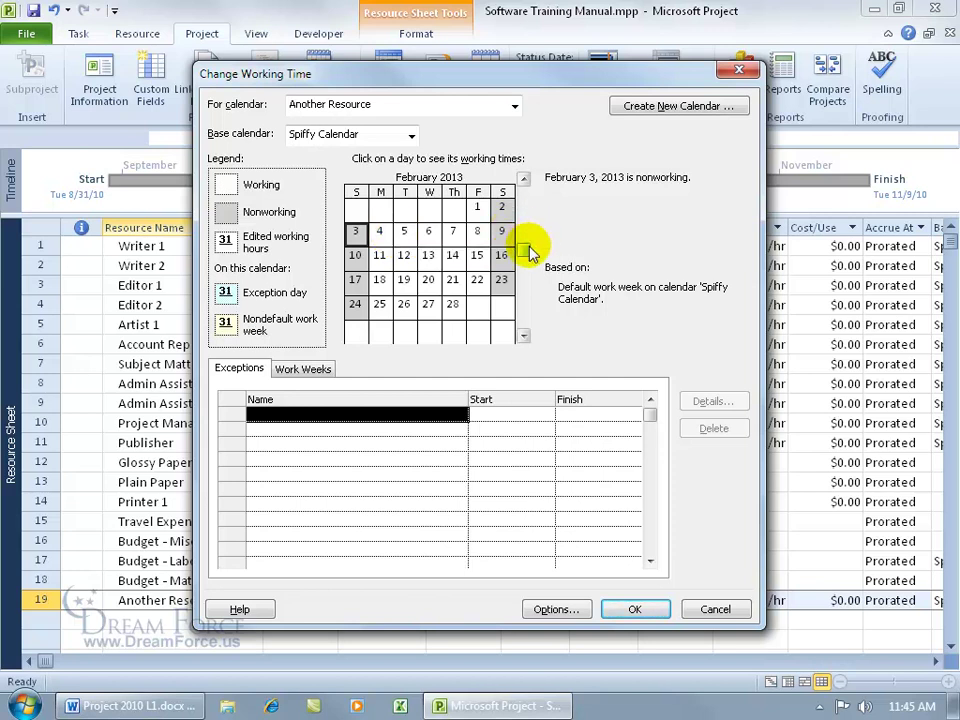
left_click(524, 243)
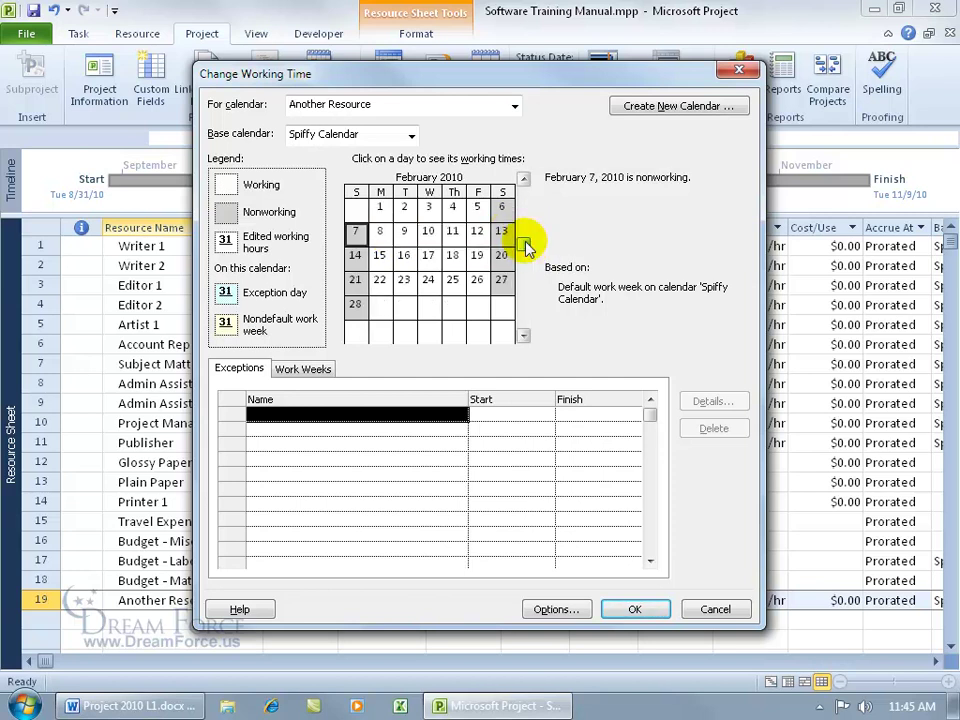
left_click(524, 243)
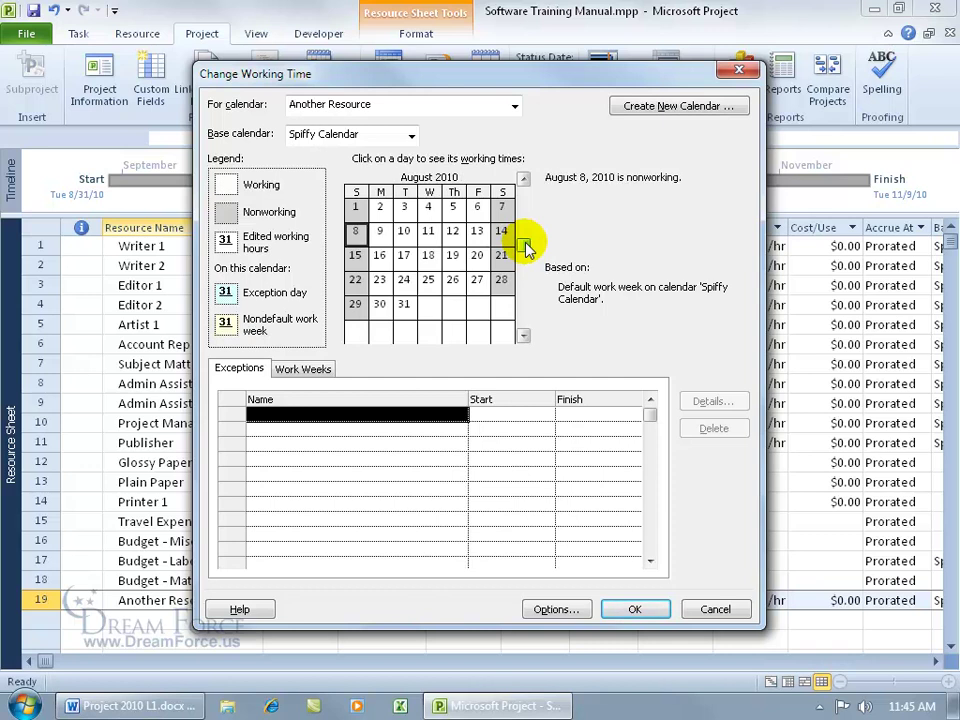
left_click(522, 330)
left_click(522, 330)
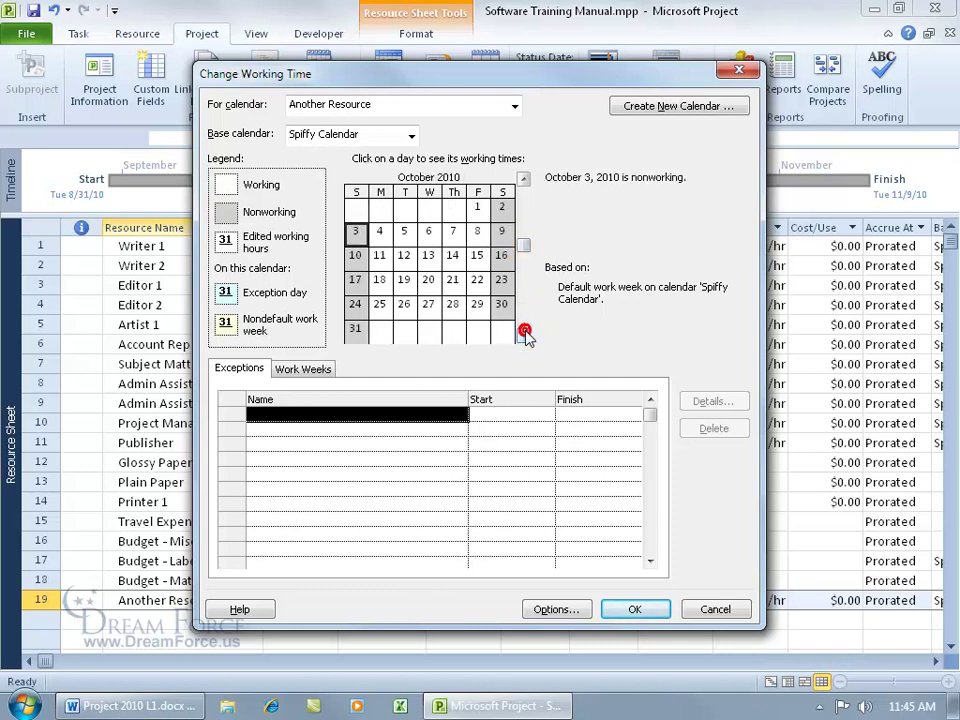
left_click(522, 178)
left_click(379, 231)
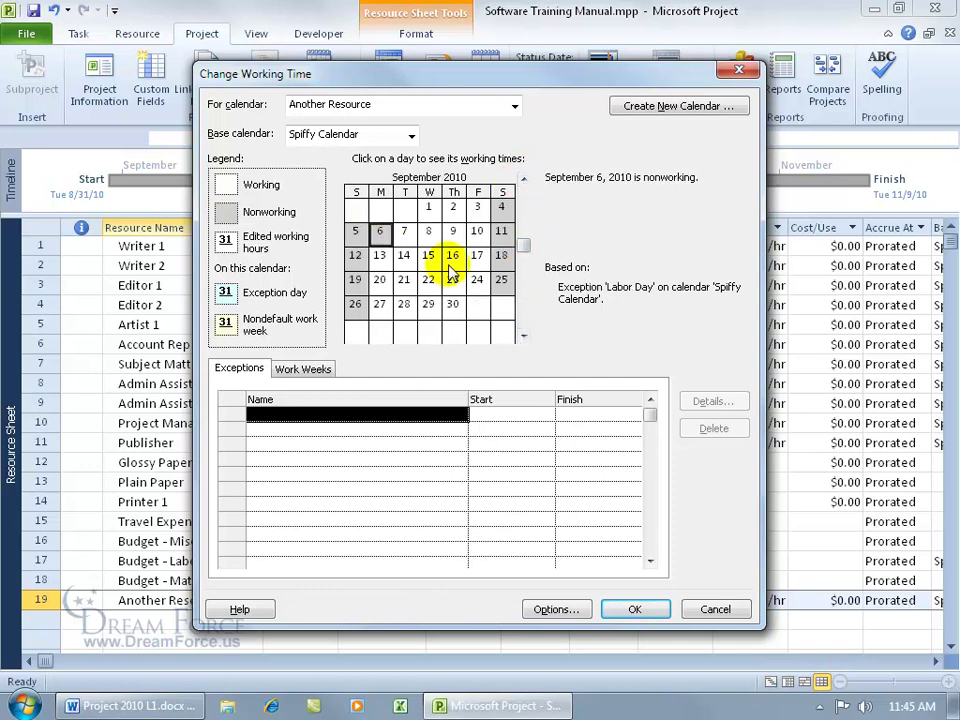
left_click(522, 336)
left_click(522, 336)
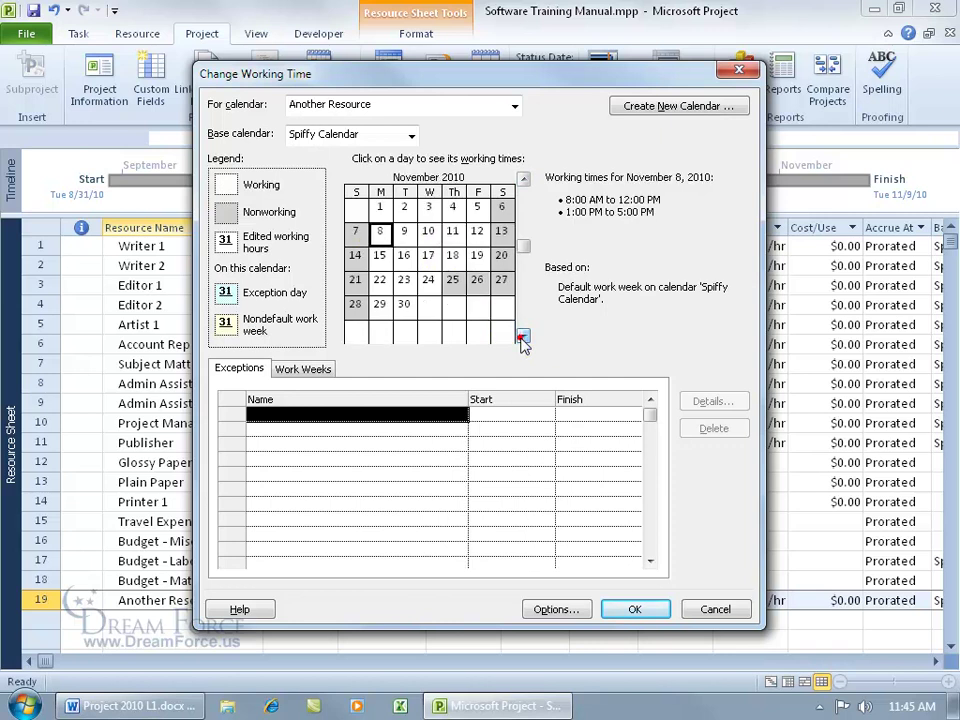
left_click(455, 283)
left_click(522, 336)
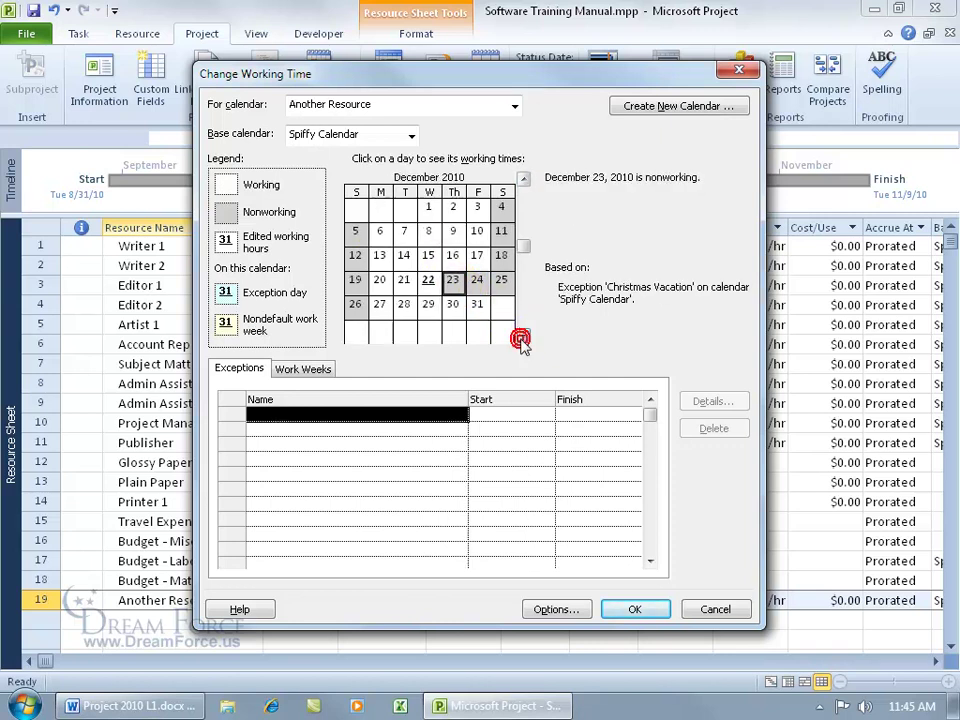
left_click(478, 284)
left_click(454, 281)
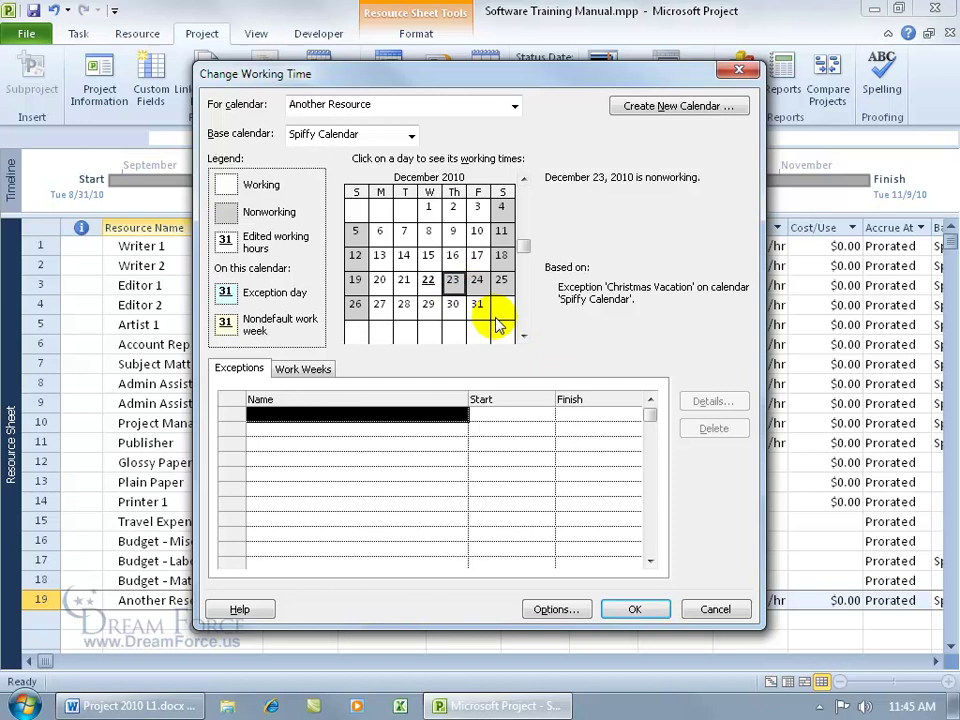
Cancel the working-time dialog, delete the Another Resource row, and select Admin Assistant 2.
left_click(715, 609)
left_click(40, 600)
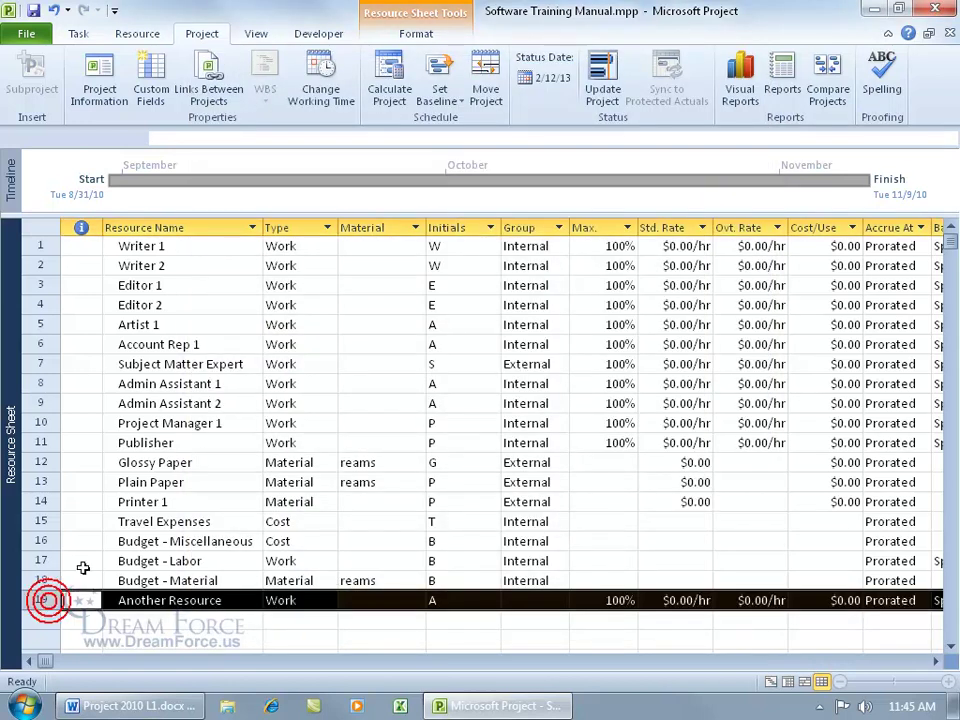
key("Delete")
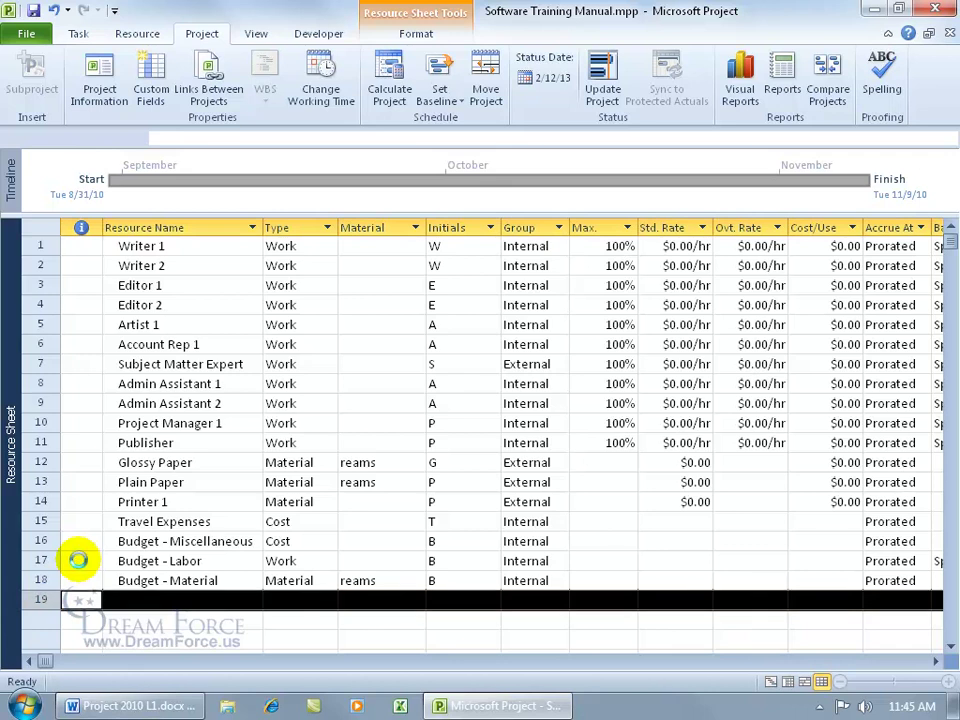
left_click(197, 402)
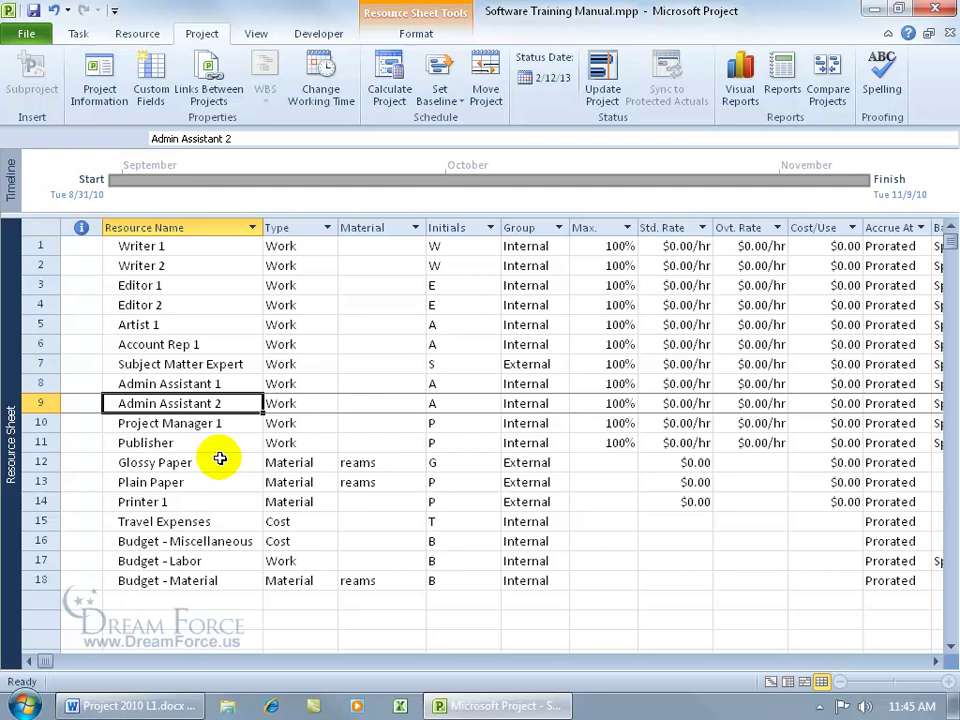
Open Change Working Time from Admin Assistant 2's Resource Information and reposition the dialog.
double_click(222, 404)
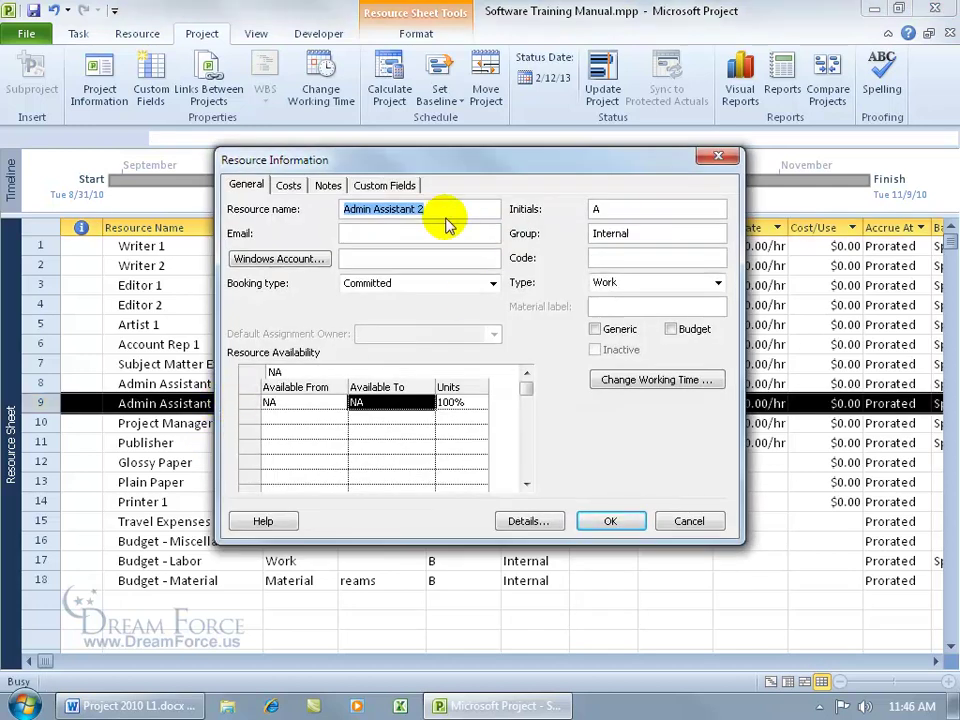
left_click(630, 382)
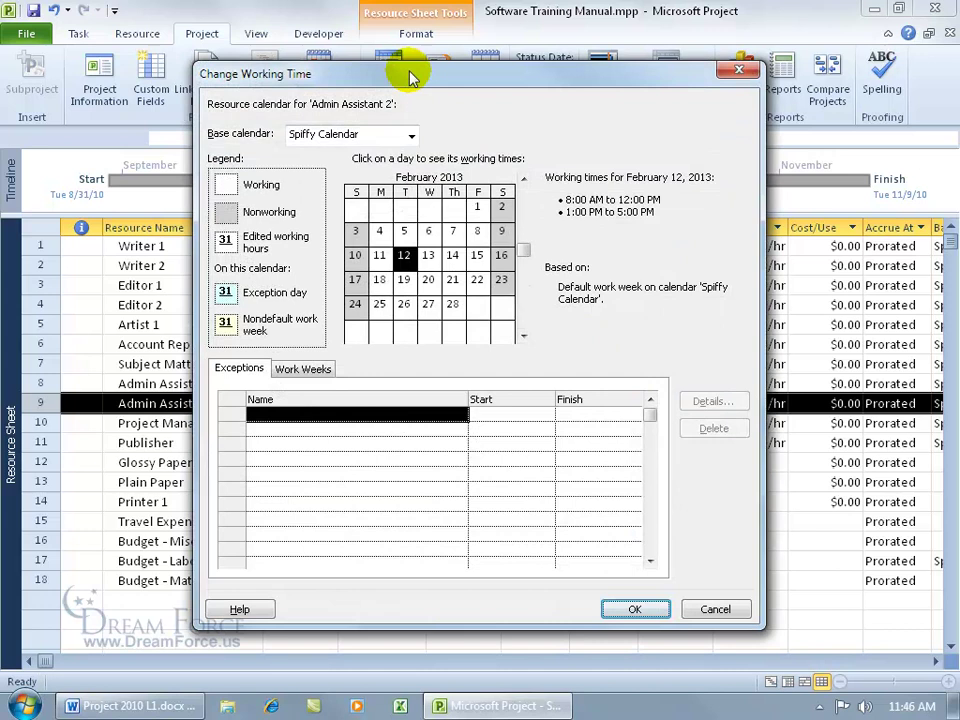
left_click_drag(407, 71, 401, 117)
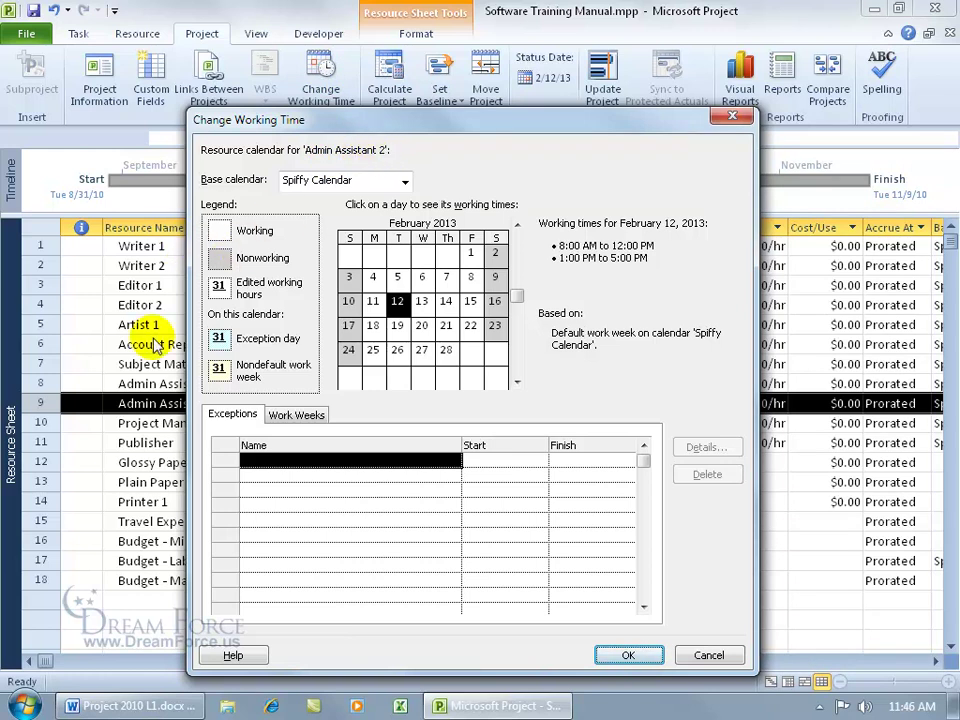
left_click_drag(463, 121, 470, 82)
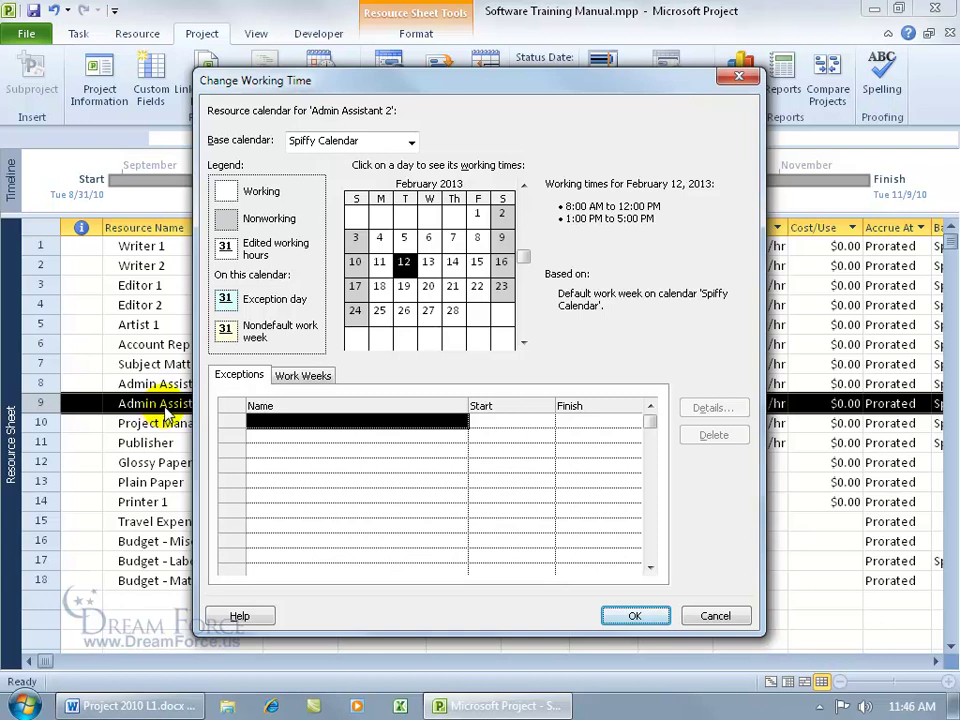
Open the [Default] work week details and select Monday through Friday for custom working times.
left_click(313, 378)
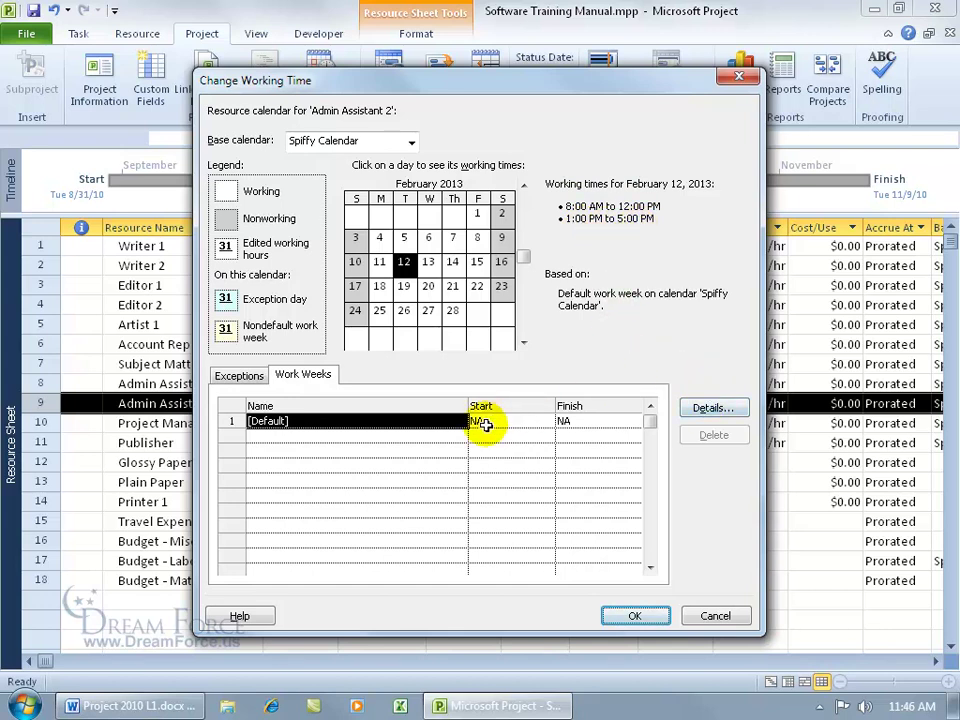
left_click(706, 408)
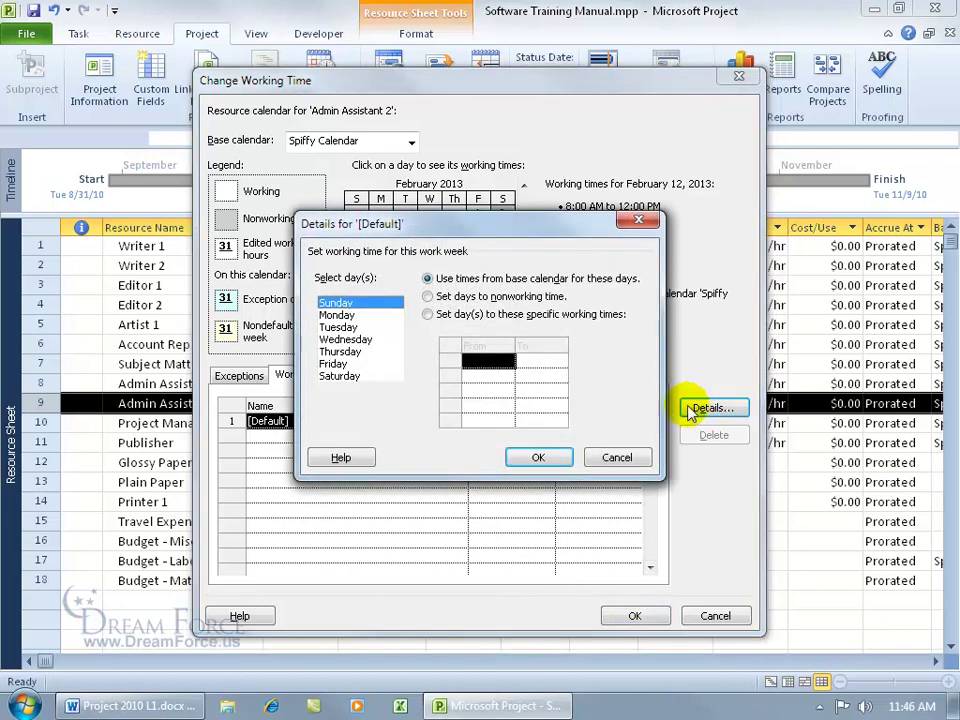
left_click(345, 315)
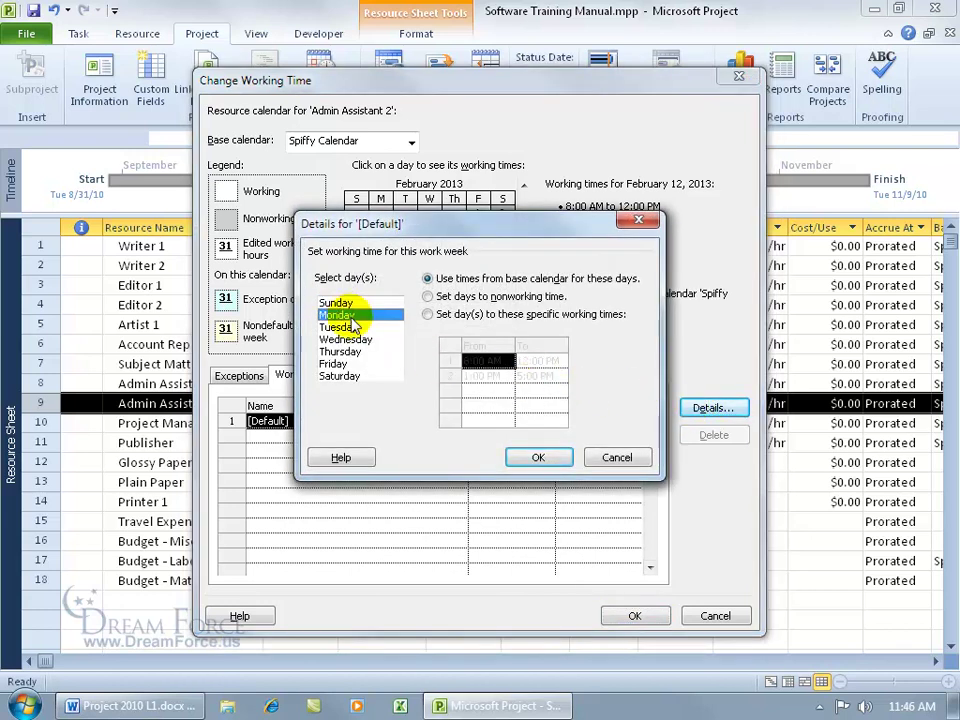
left_click(360, 364, "shift")
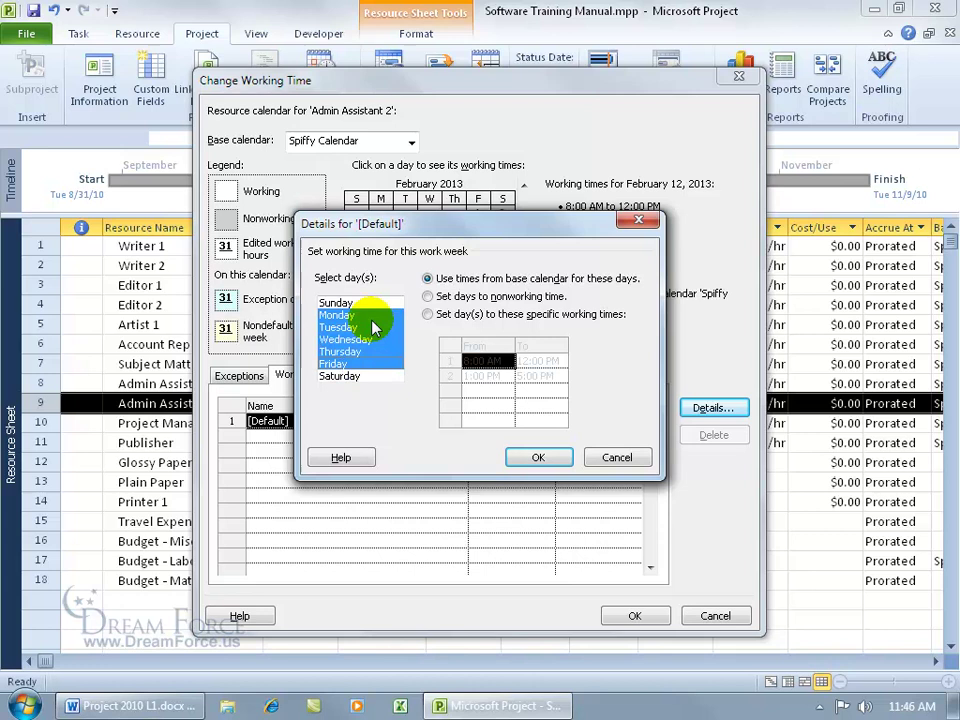
left_click(428, 314)
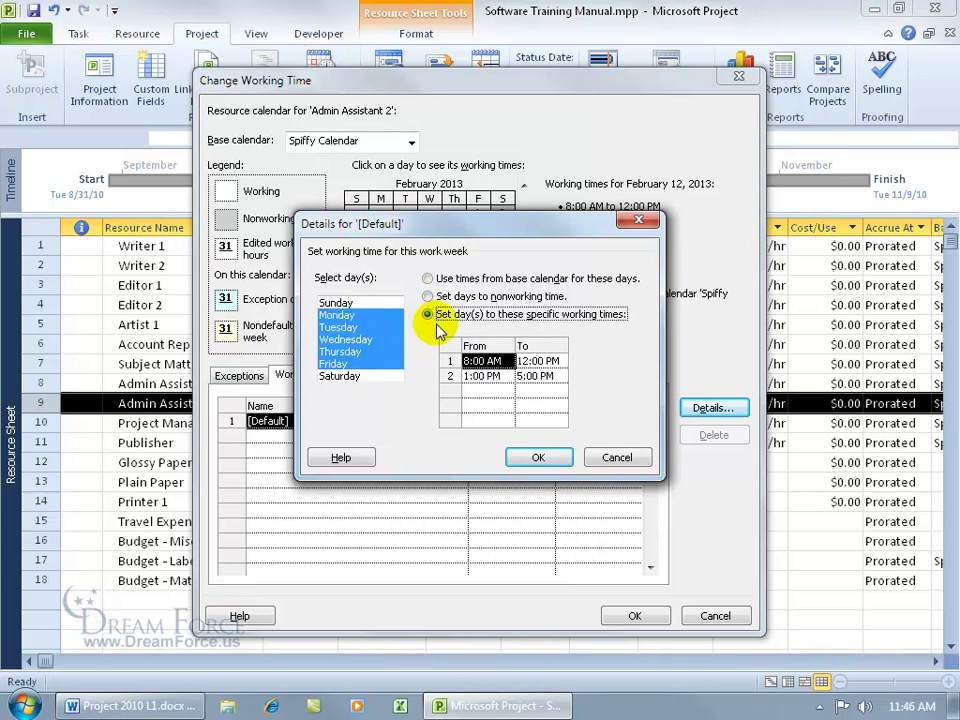
Delete the 1:00–5:00 PM range, keep only 8:00 AM–12:00 PM, and accept.
left_click_drag(468, 376, 535, 376)
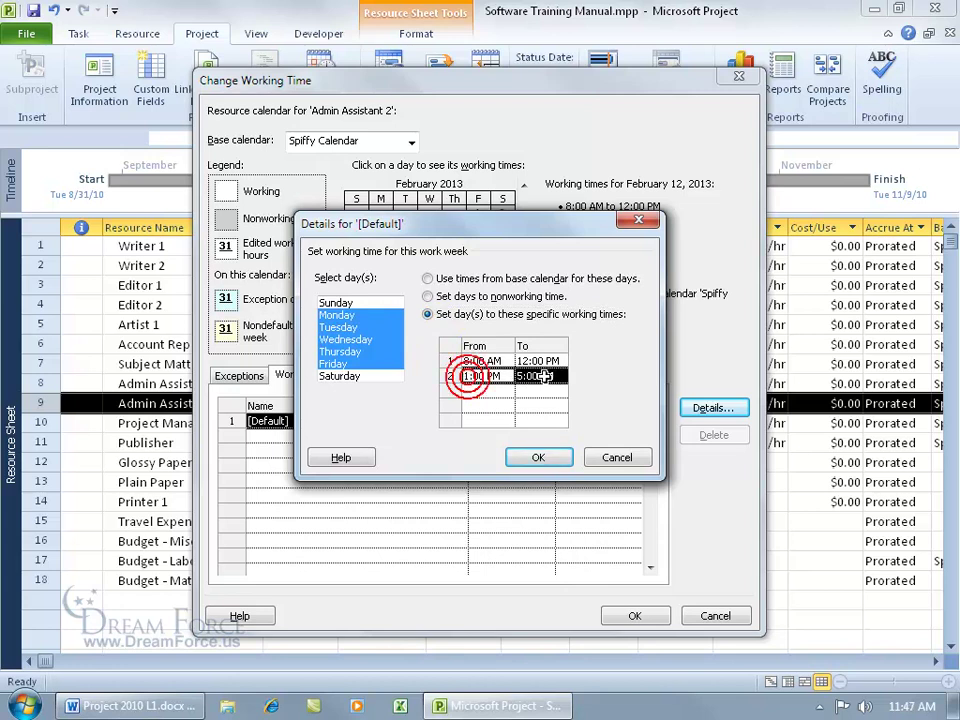
key("Delete")
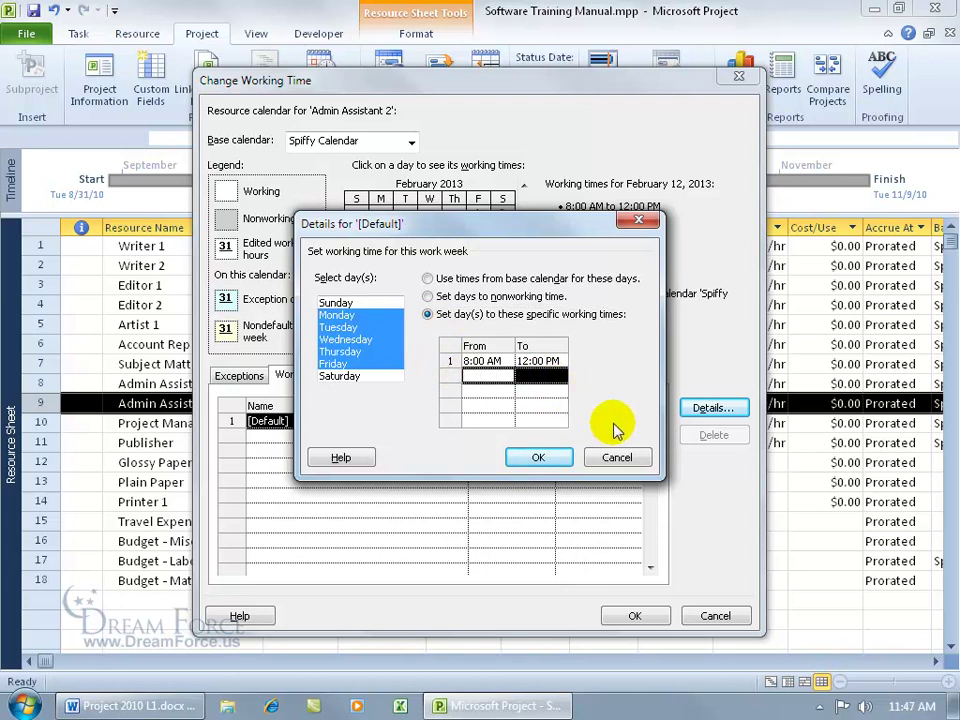
left_click(495, 361)
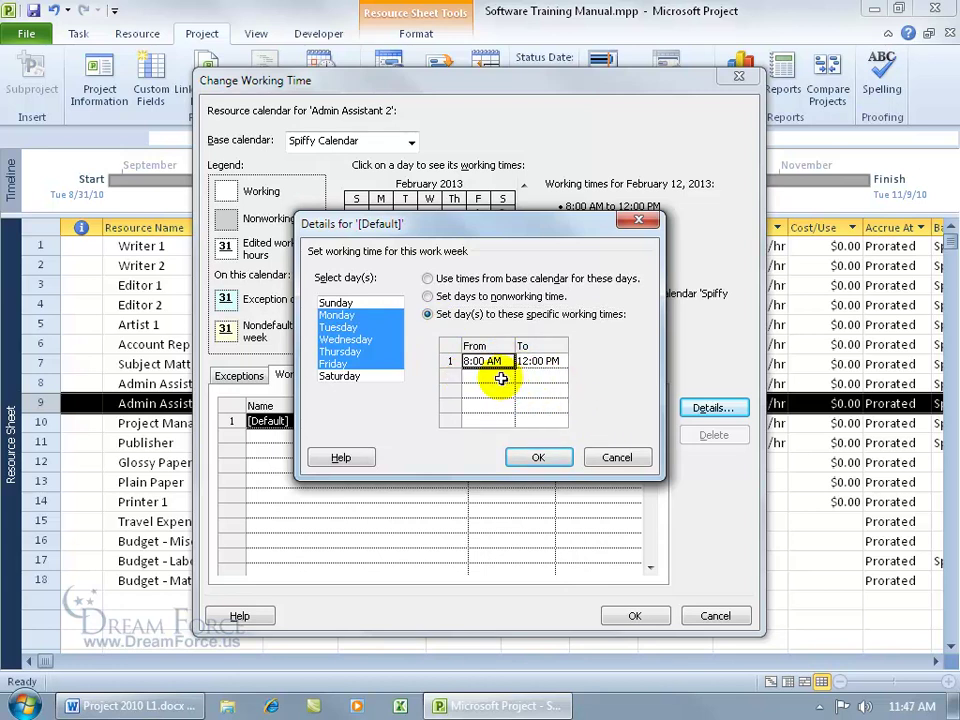
type("8:06")
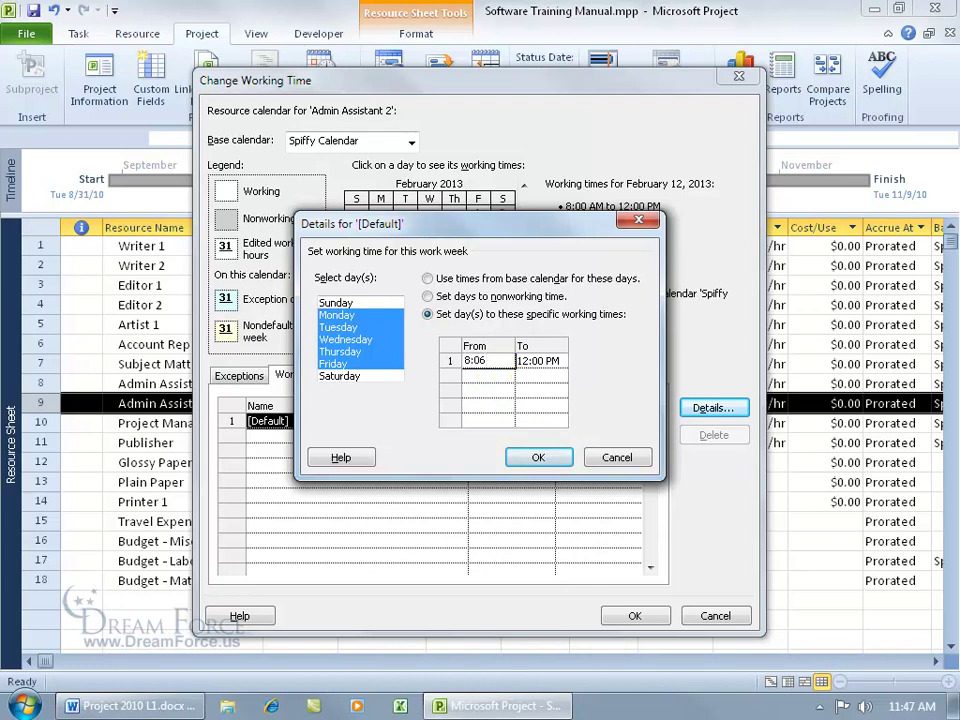
type("am")
key("Return")
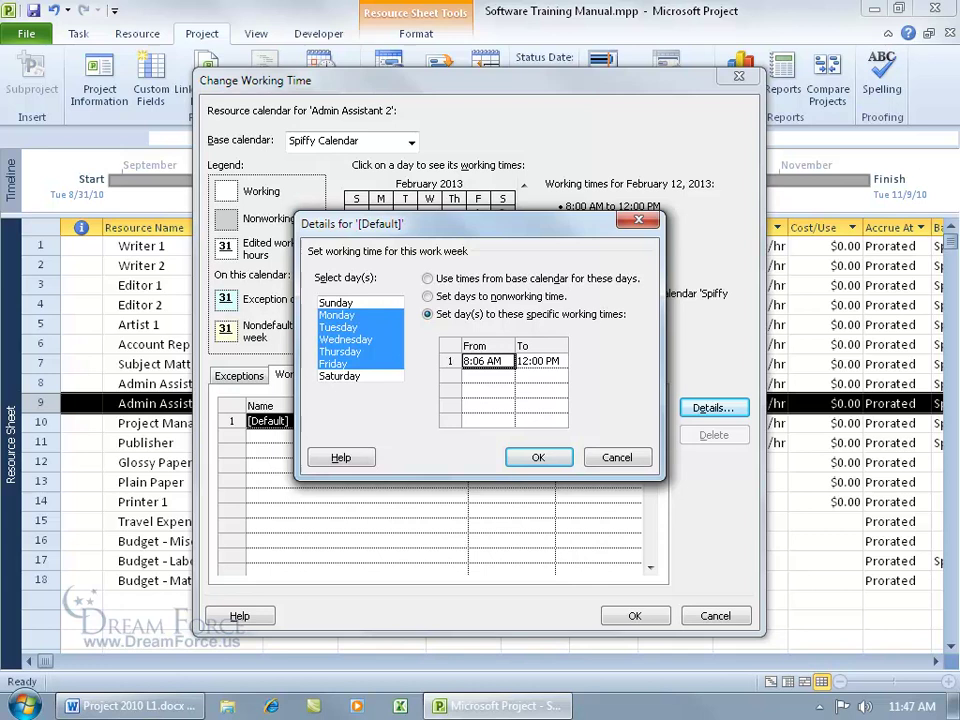
type("8am")
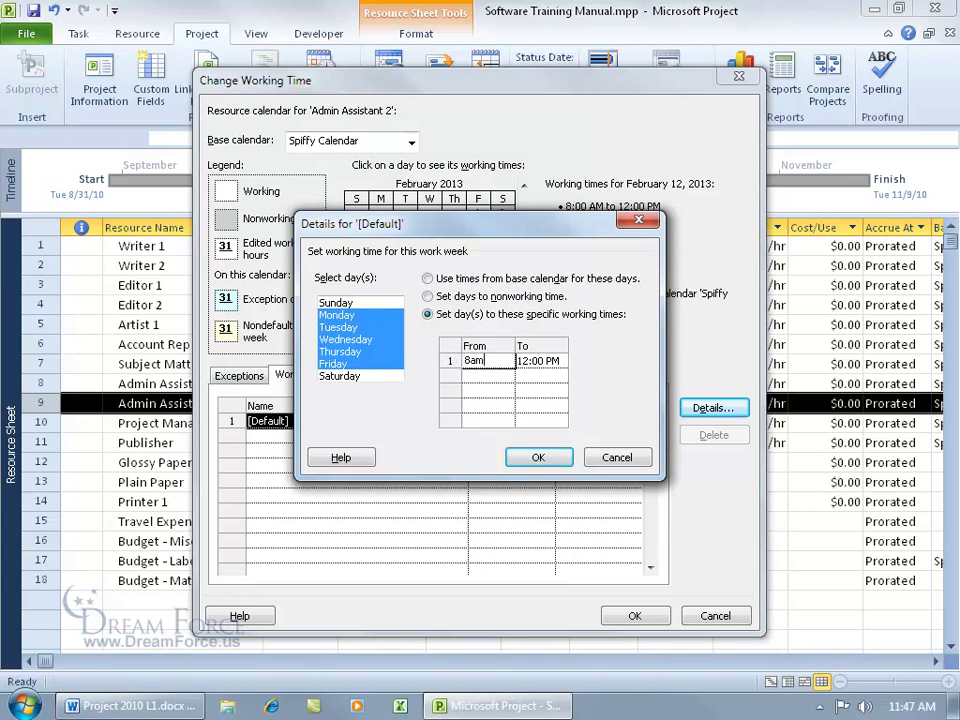
key("Return")
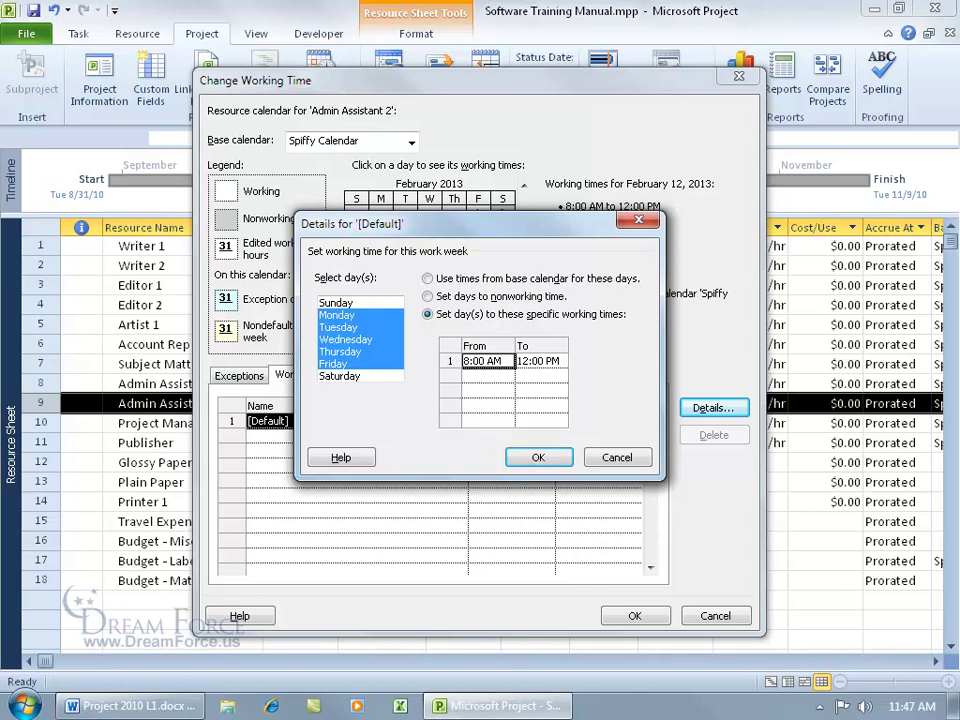
left_click(538, 458)
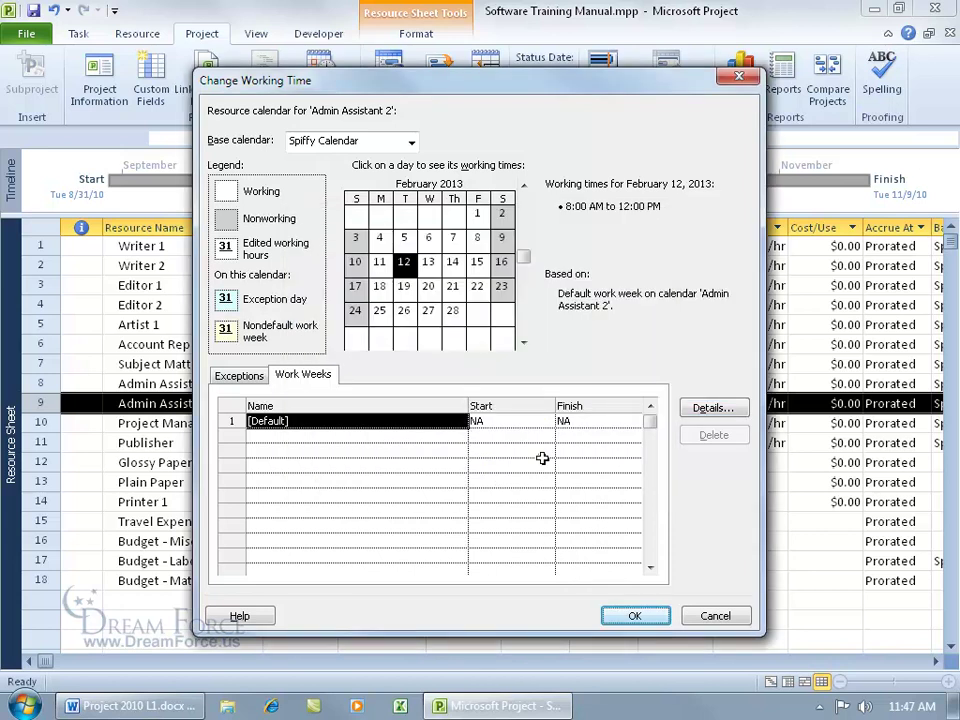
Check that February 14 shows working time of only 8:00 AM to 12:00 PM.
left_click(453, 263)
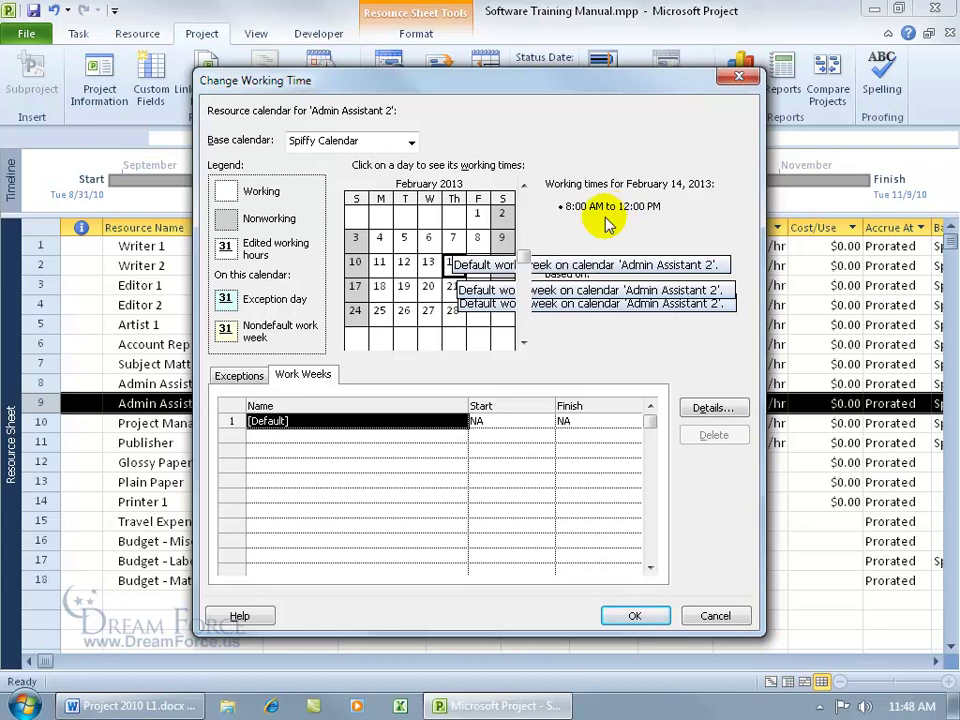
Accept the working times and set availability from 10/15/2010 to 11/30/2010.
left_click(634, 616)
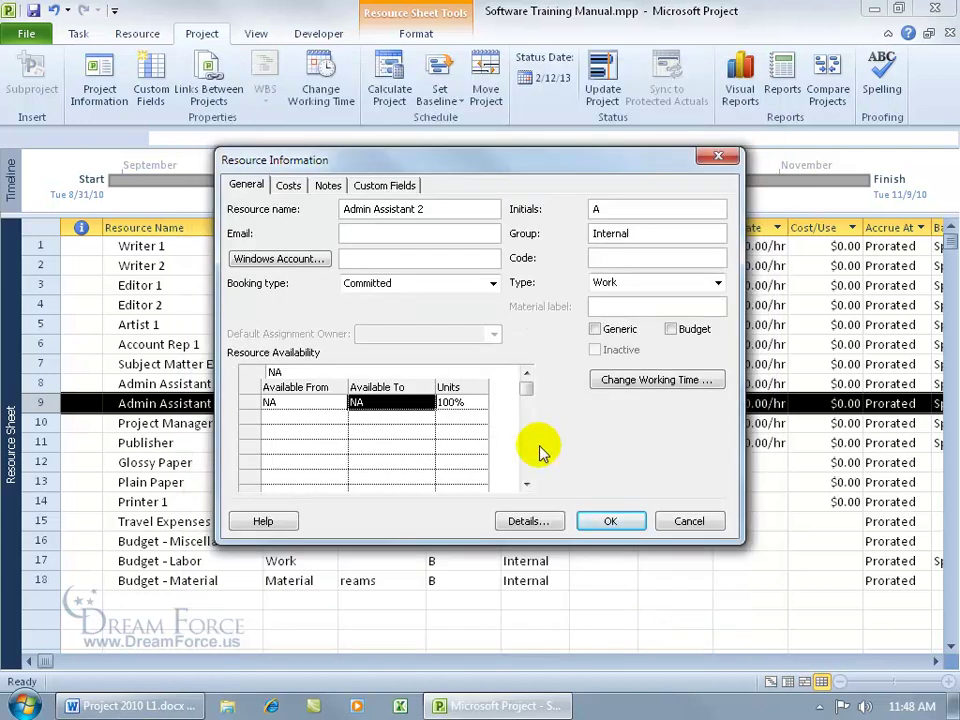
left_click(340, 405)
left_click(340, 405)
left_click(189, 421)
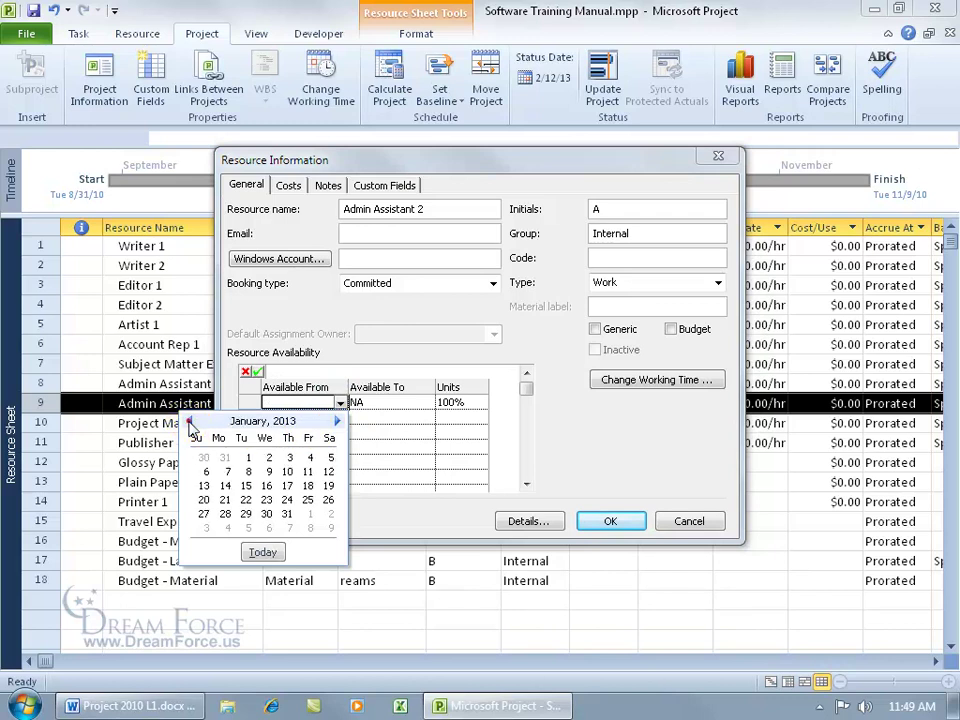
left_click(189, 421)
left_click(278, 399)
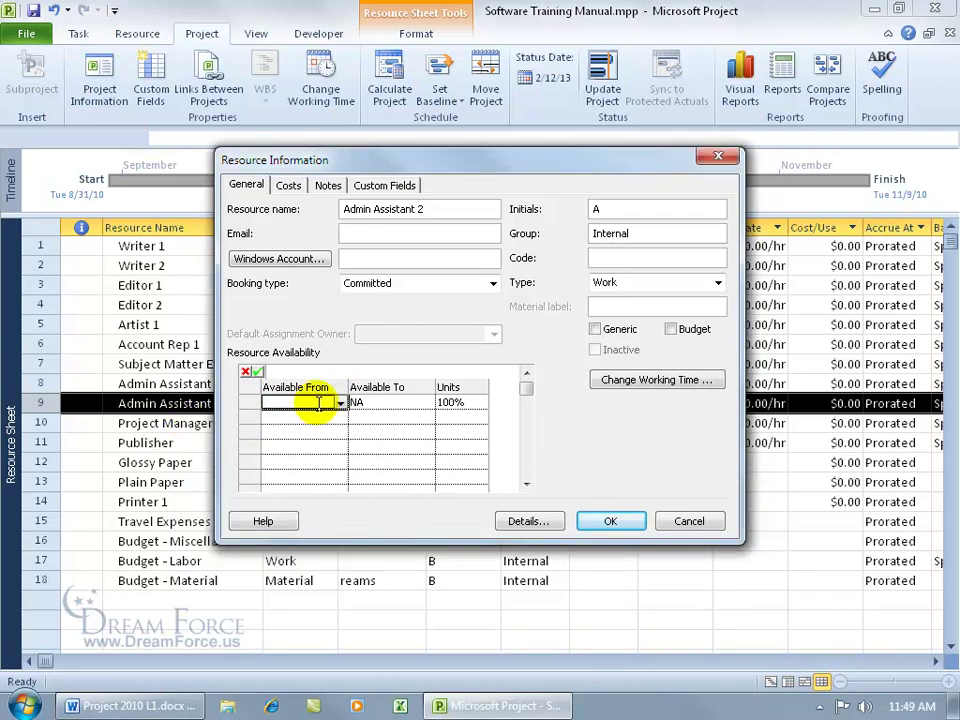
type("10/15/2010")
left_click(388, 403)
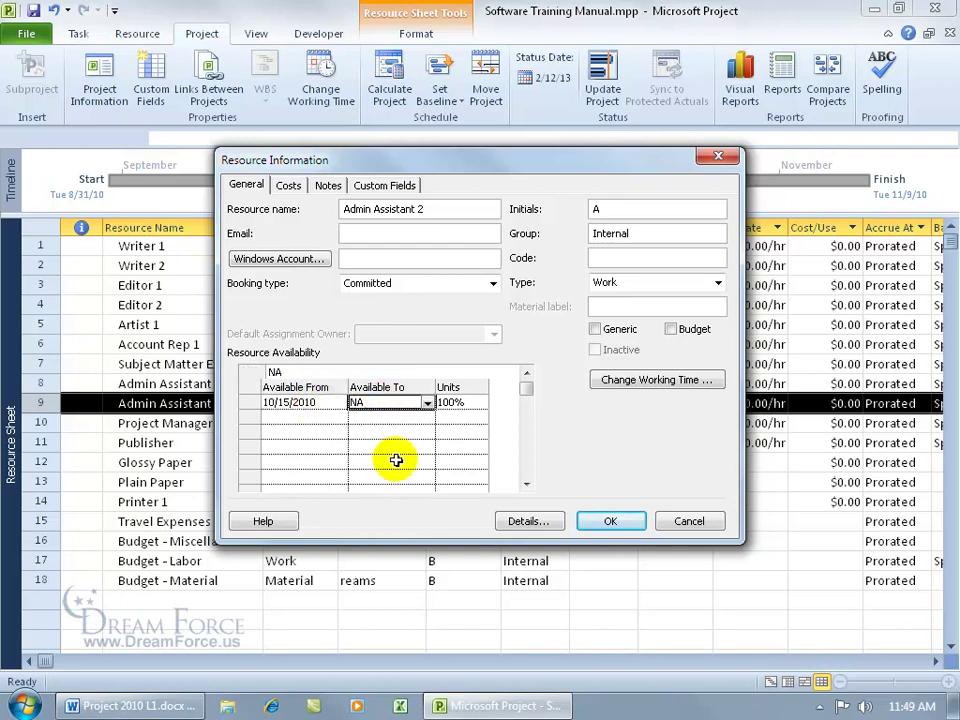
type("11/30/2010")
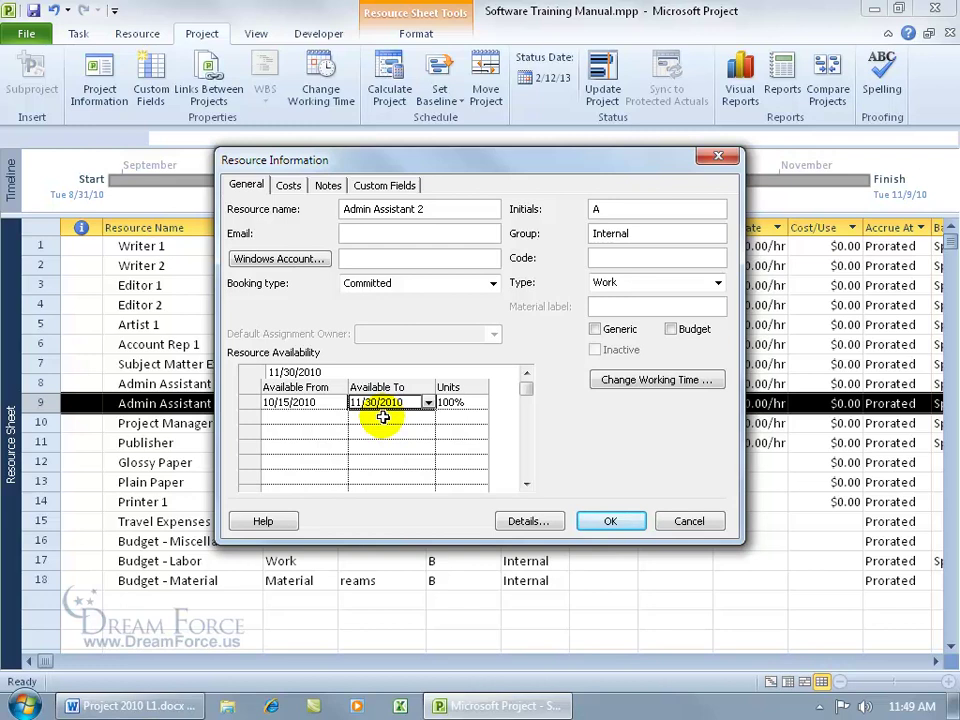
Add the note 'Given enough notice, this resource can work afternoons instead of mornings.' and close.
left_click(327, 187)
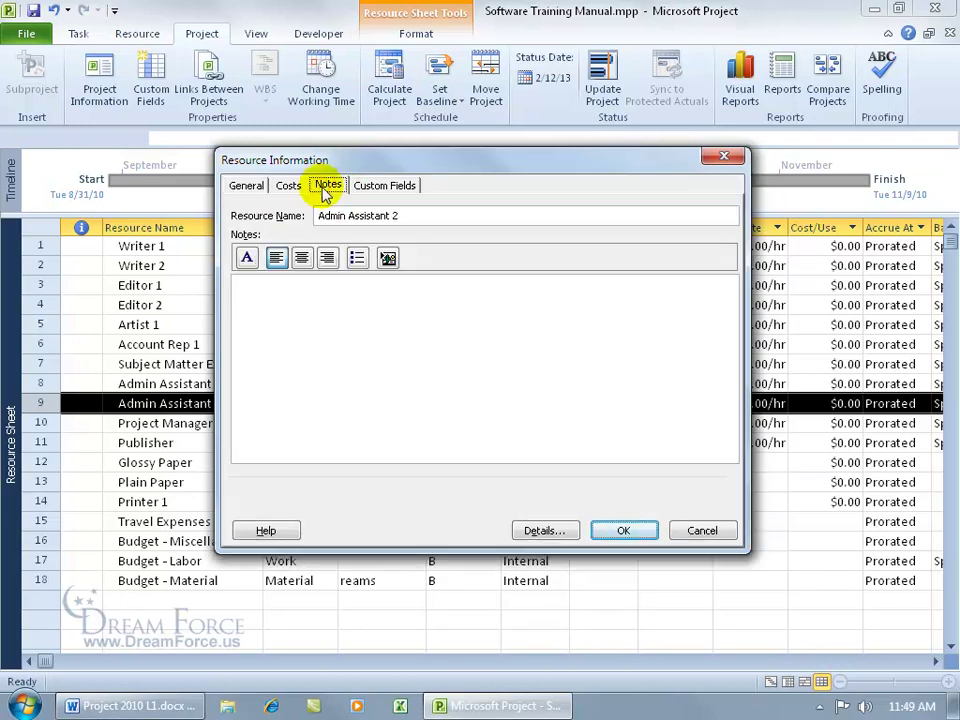
left_click(330, 288)
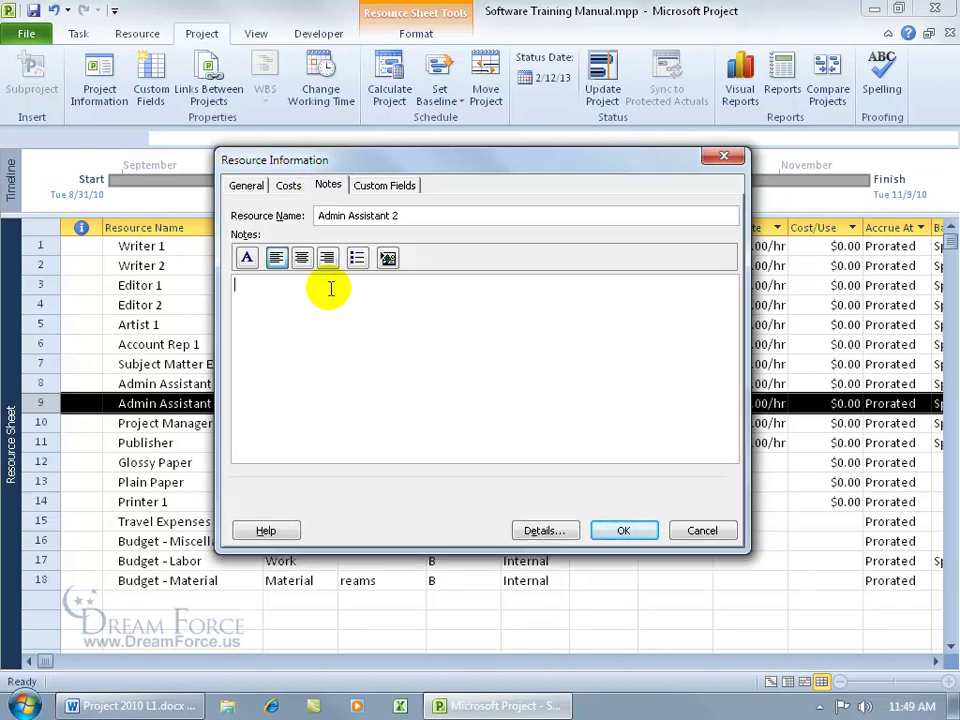
type("Given enough notice, this resource can work afternoons instead of mornings.")
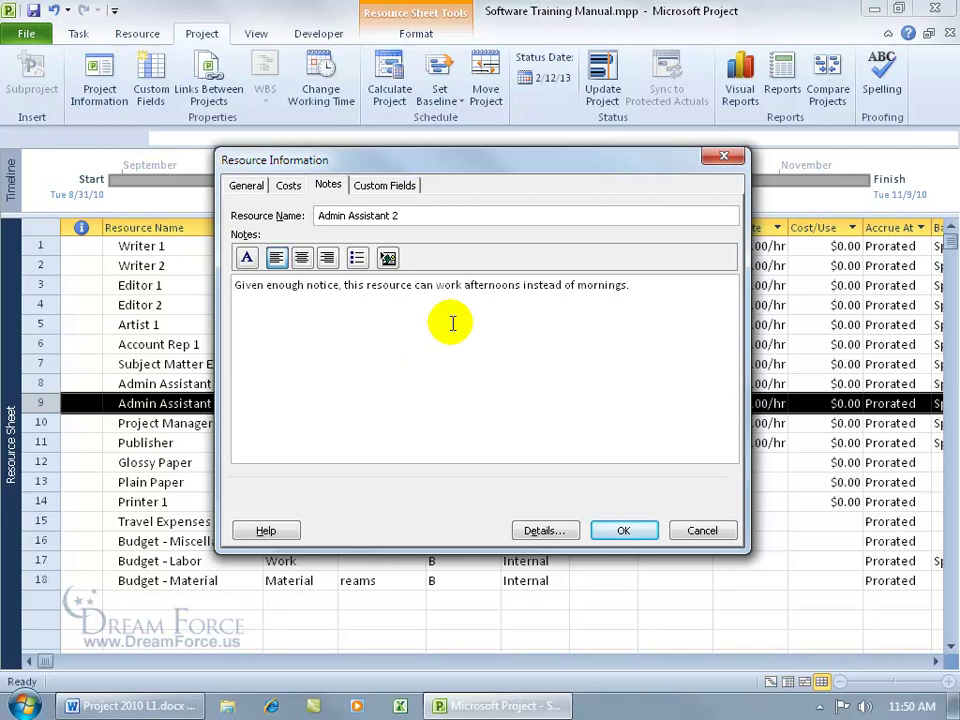
left_click(628, 531)
left_click(86, 423)
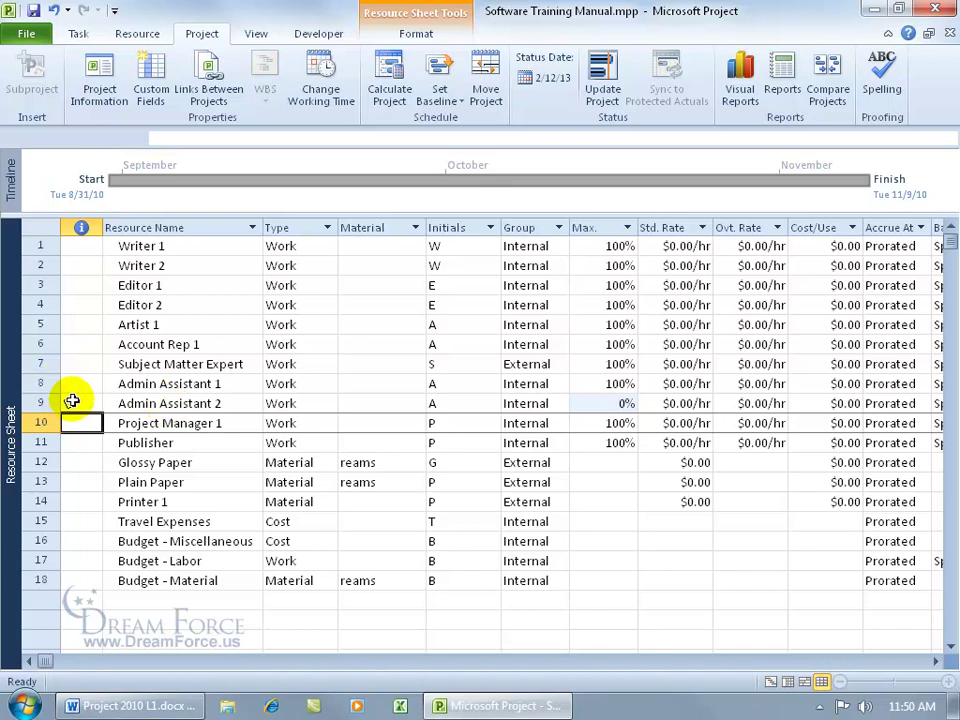
mouse_move(72, 401)
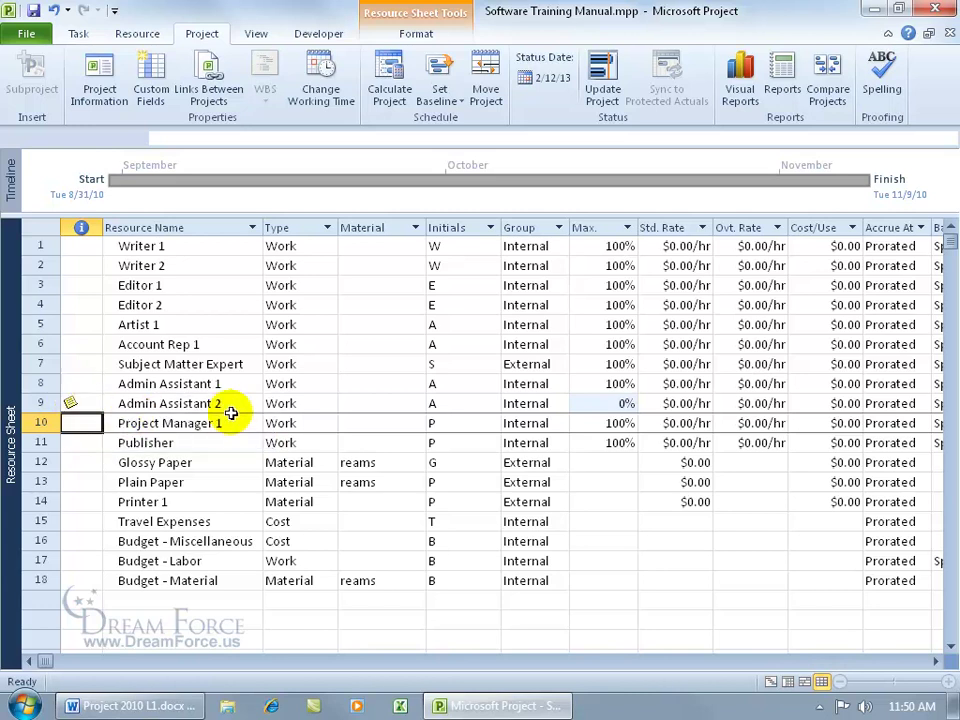
Reopen Admin Assistant 2's Resource Information and its Change Working Time calendar.
left_click(135, 422)
double_click(163, 403)
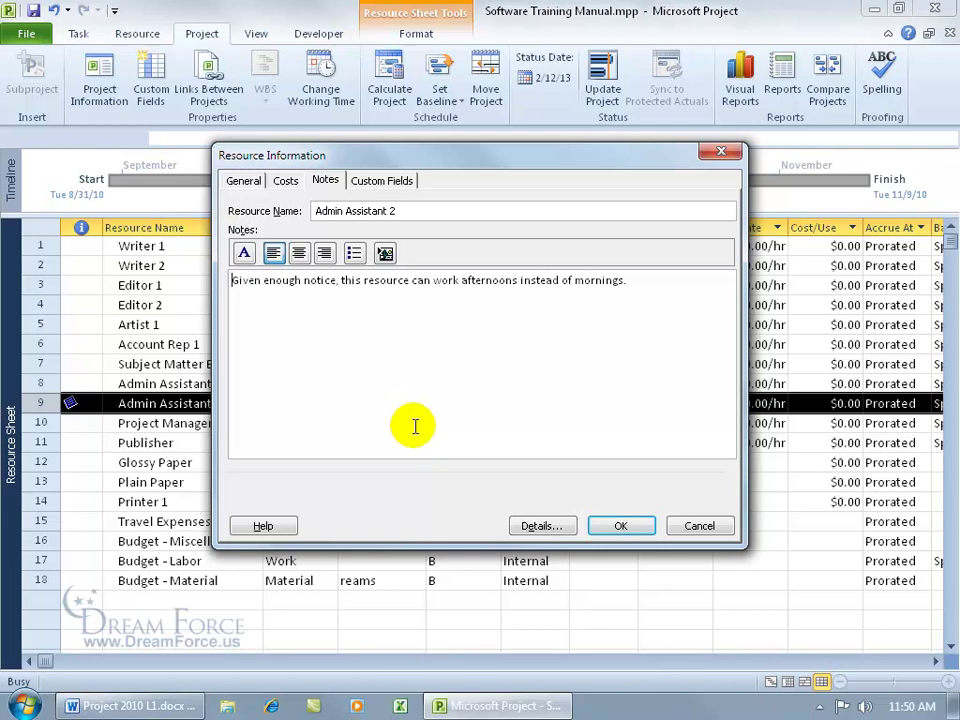
left_click(240, 180)
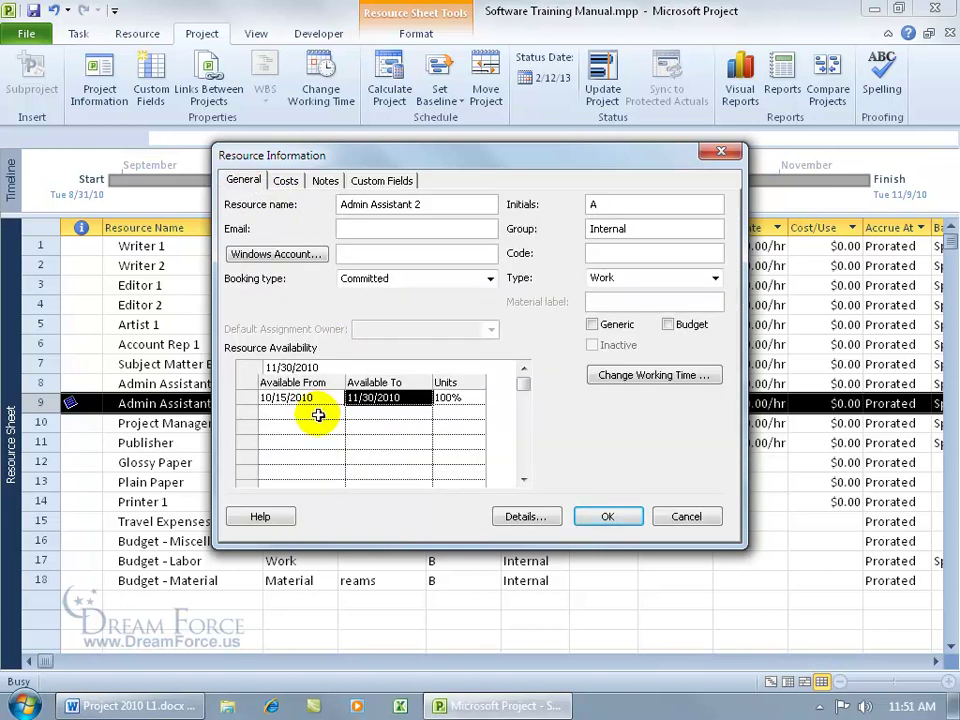
left_click(625, 375)
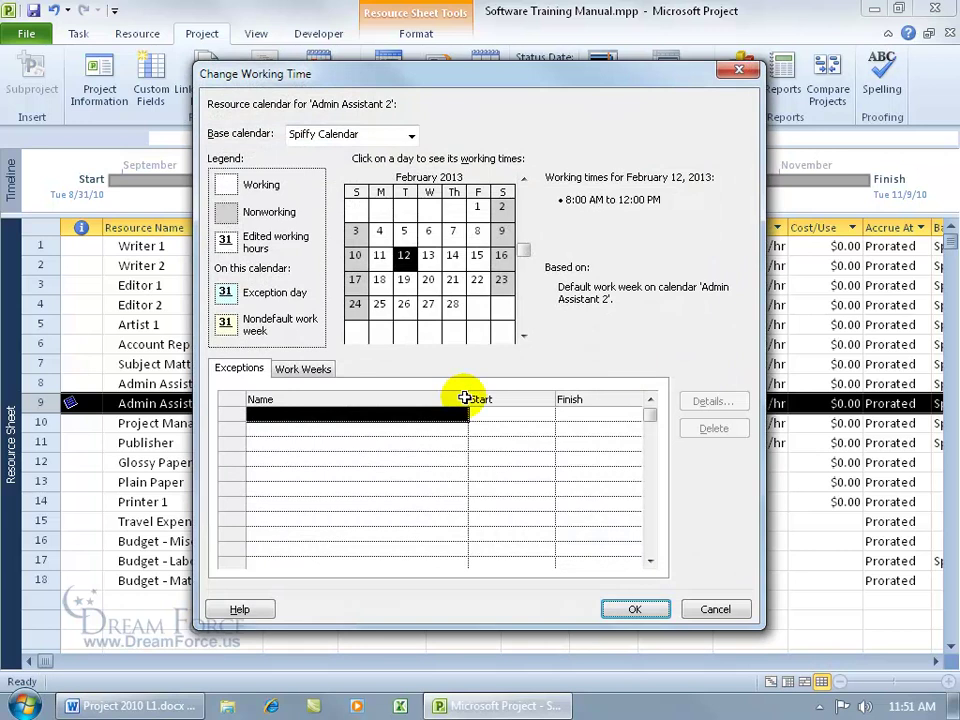
Review the [Default] work week and the working times for February 19 and 13.
left_click(303, 369)
left_click(290, 416)
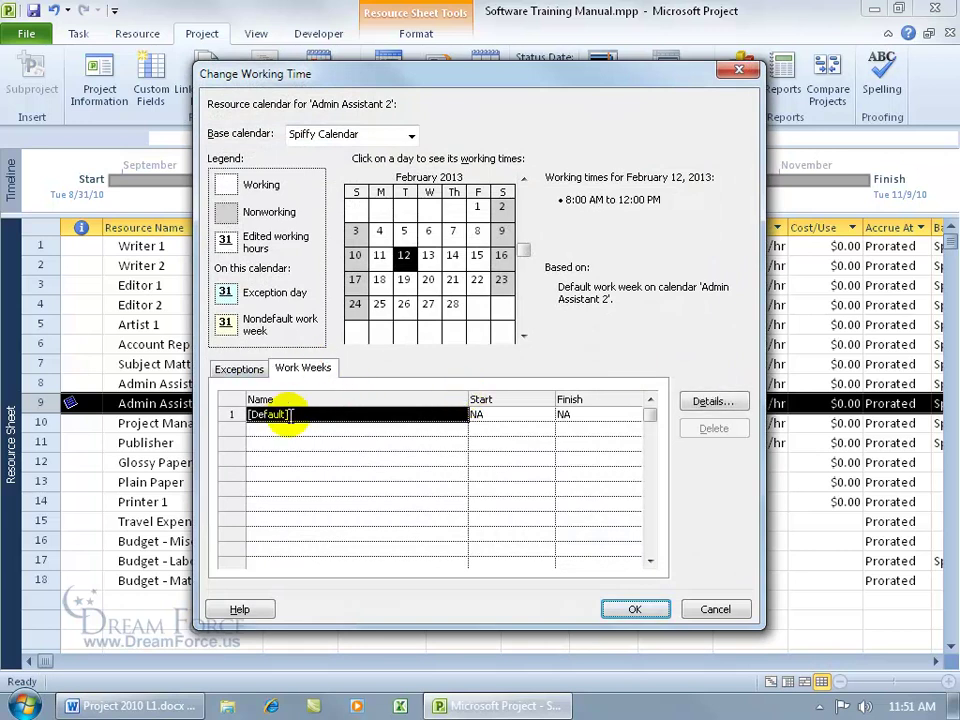
left_click(404, 280)
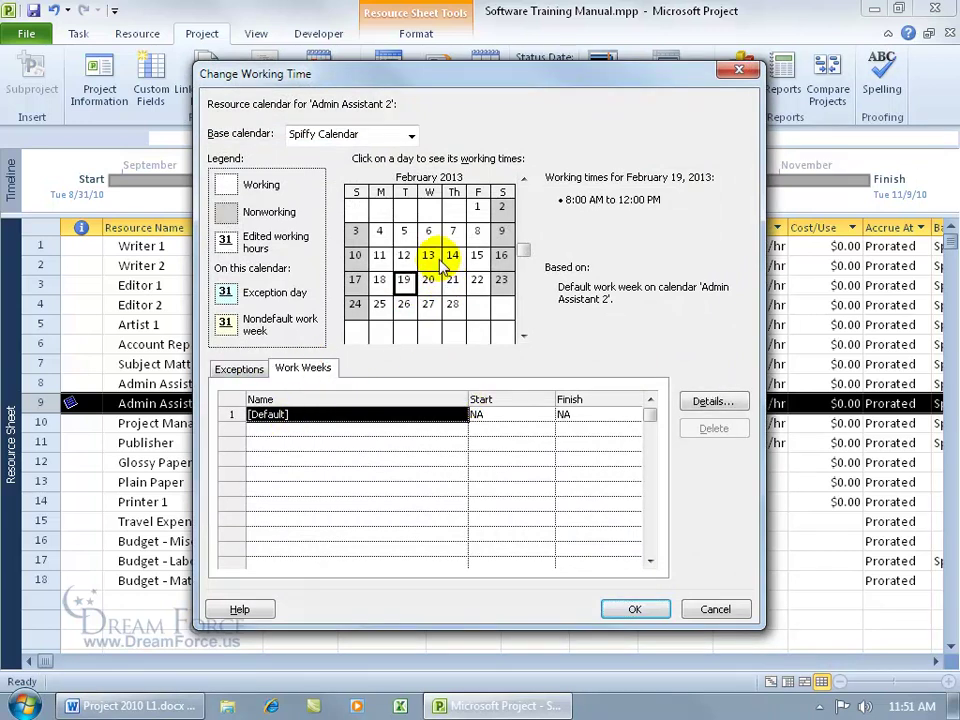
left_click(428, 256)
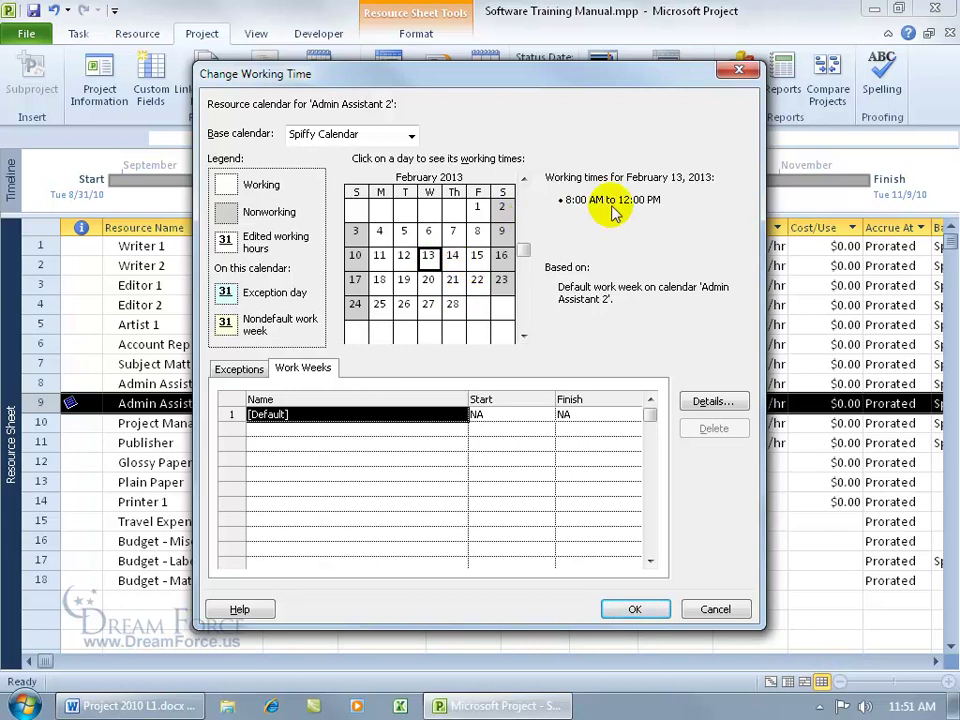
left_click(715, 609)
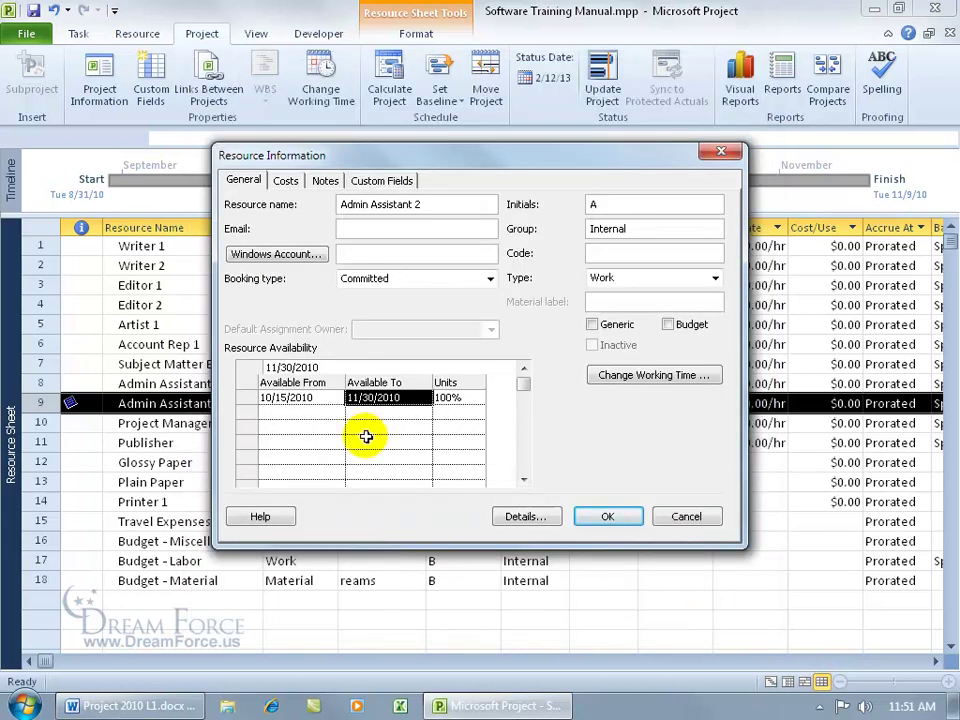